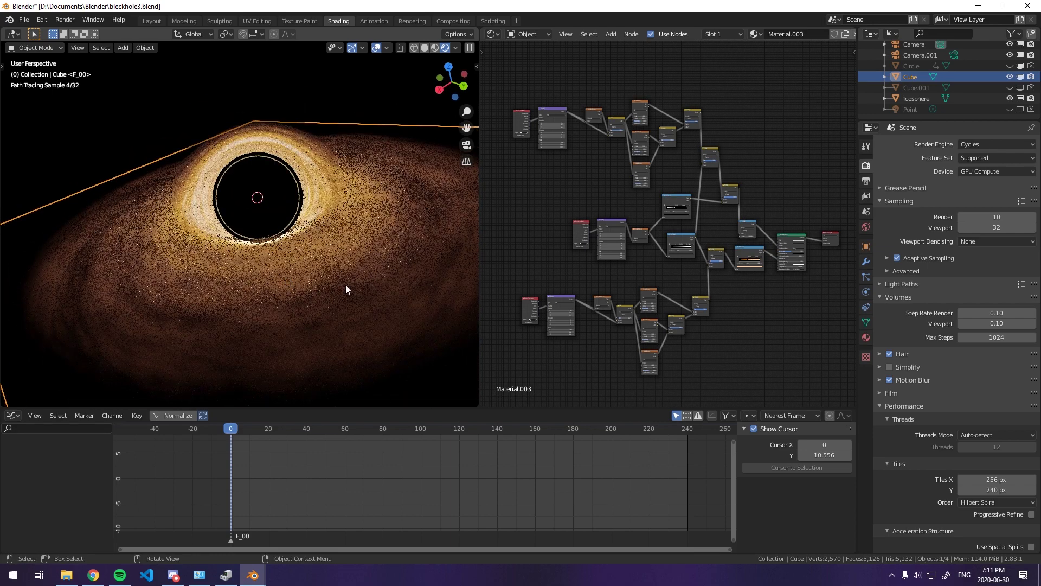
Keyframe the rotation of the lower noise branch's Mapping node at 0° on all axes on frame 0.
scroll(599, 345, "up", 5)
middle_click_drag(599, 345, 622, 323)
scroll(624, 321, "down", 4)
scroll(624, 321, "down", 2)
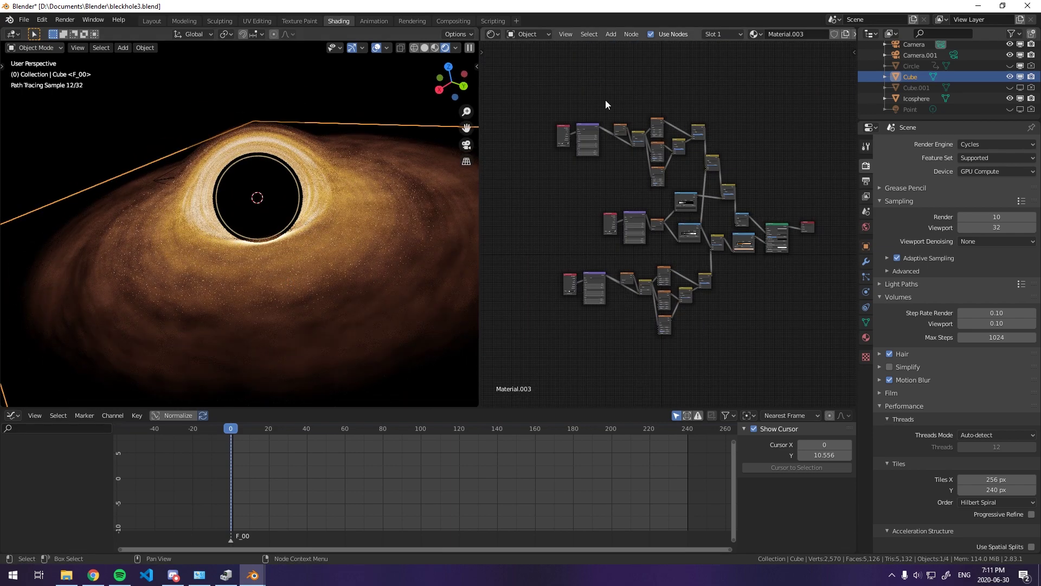
scroll(609, 332, "up", 4)
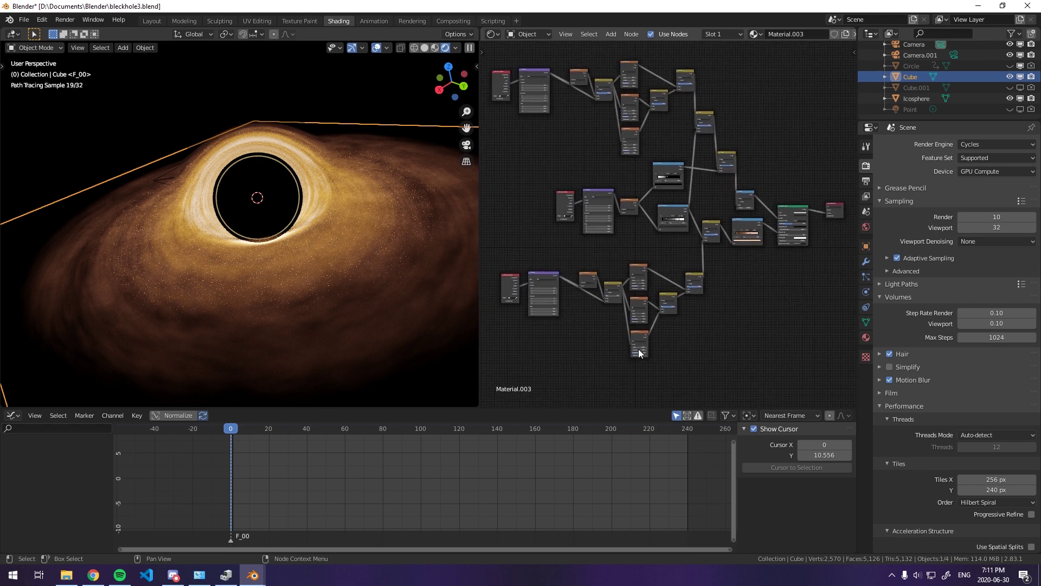
scroll(624, 320, "up", 6)
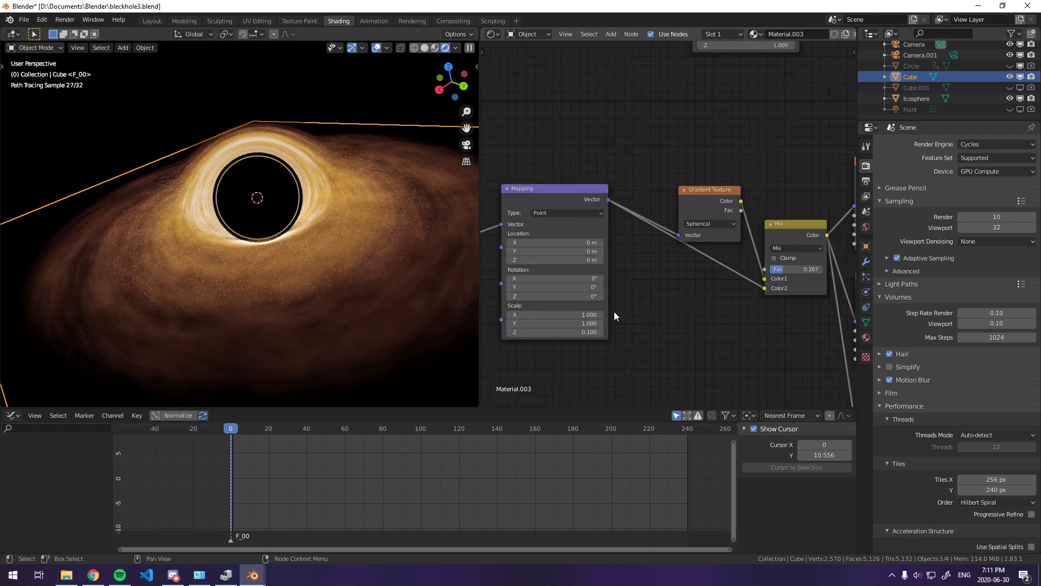
scroll(678, 315, "up", 2)
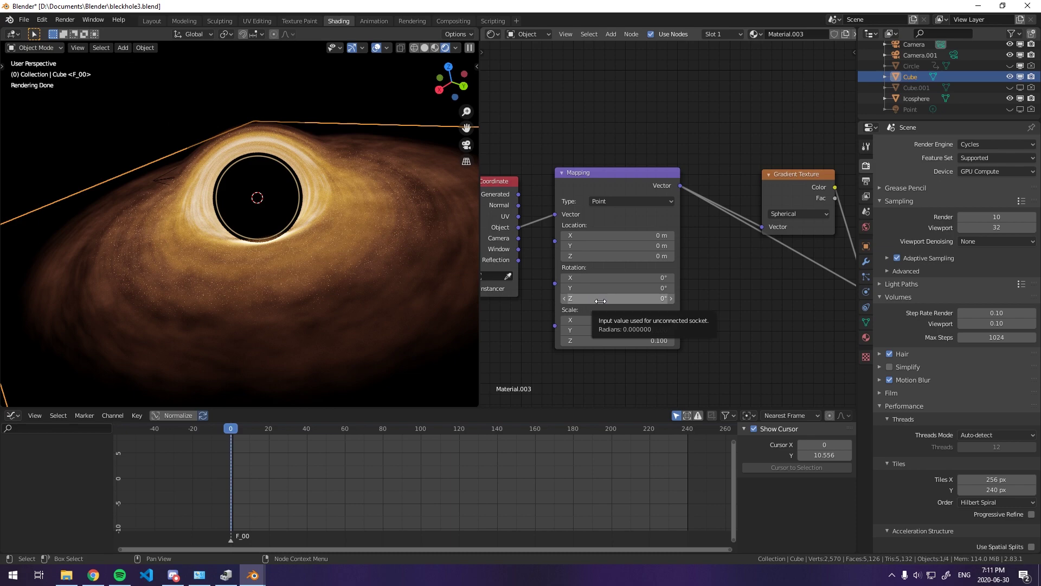
left_click_drag(600, 300, 708, 301)
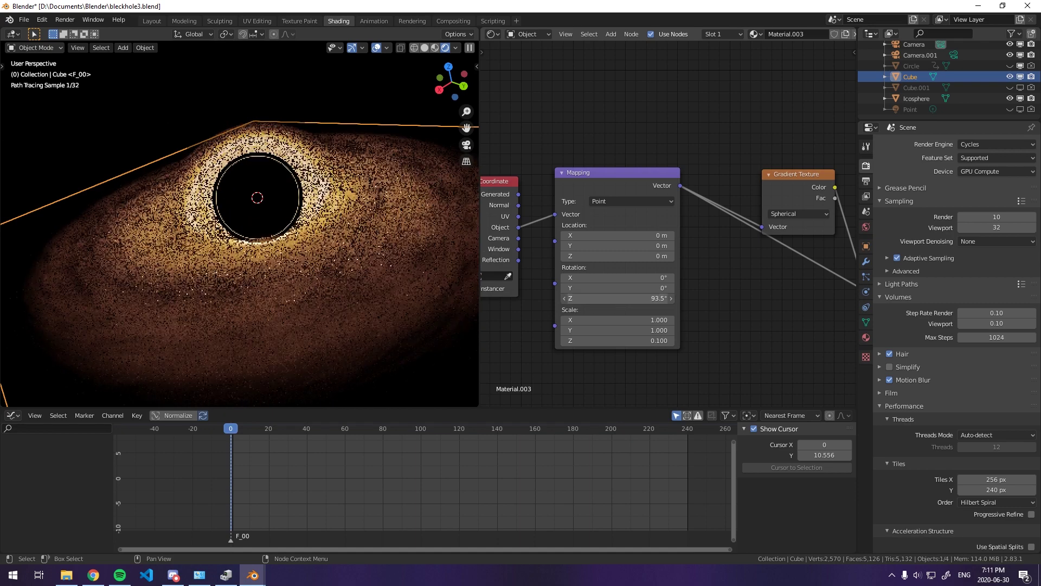
key("Escape")
right_click(613, 300)
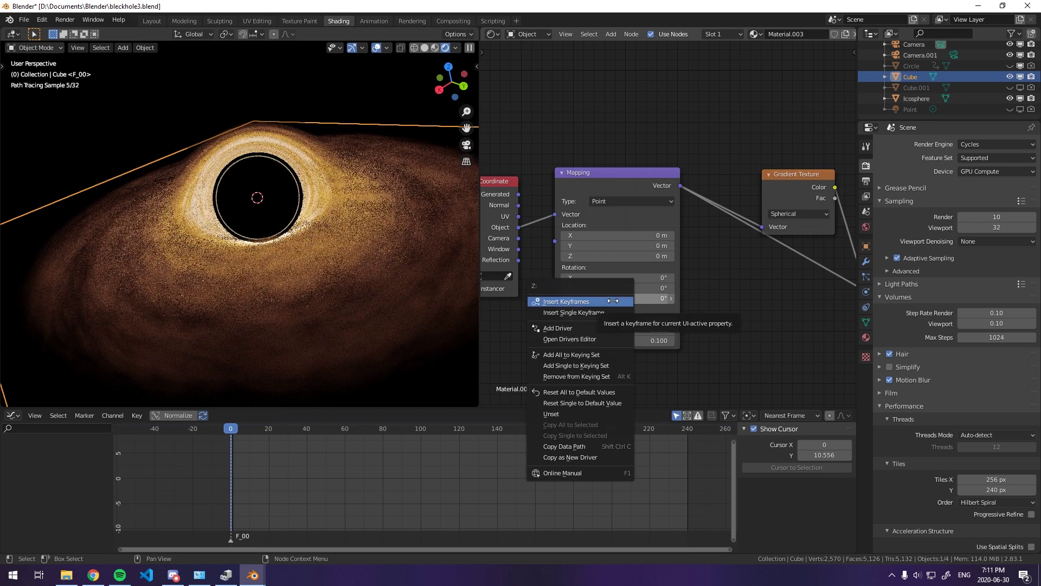
left_click(614, 300)
Raise the lower Mapping node's Z rotation at frame 240, keyframe it, and play the animation.
left_click(640, 429)
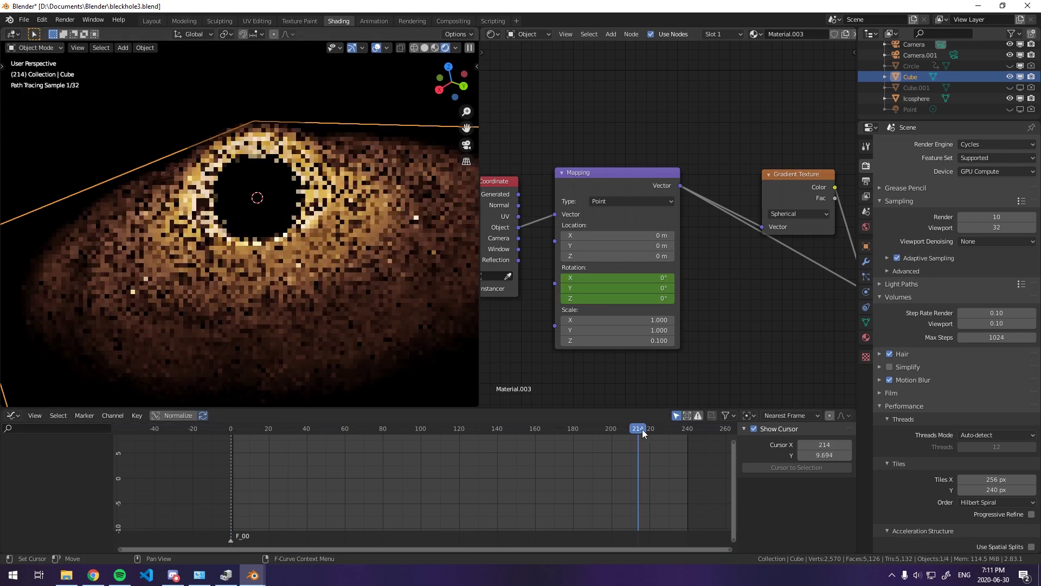
left_click_drag(644, 432, 686, 431)
right_click(652, 297)
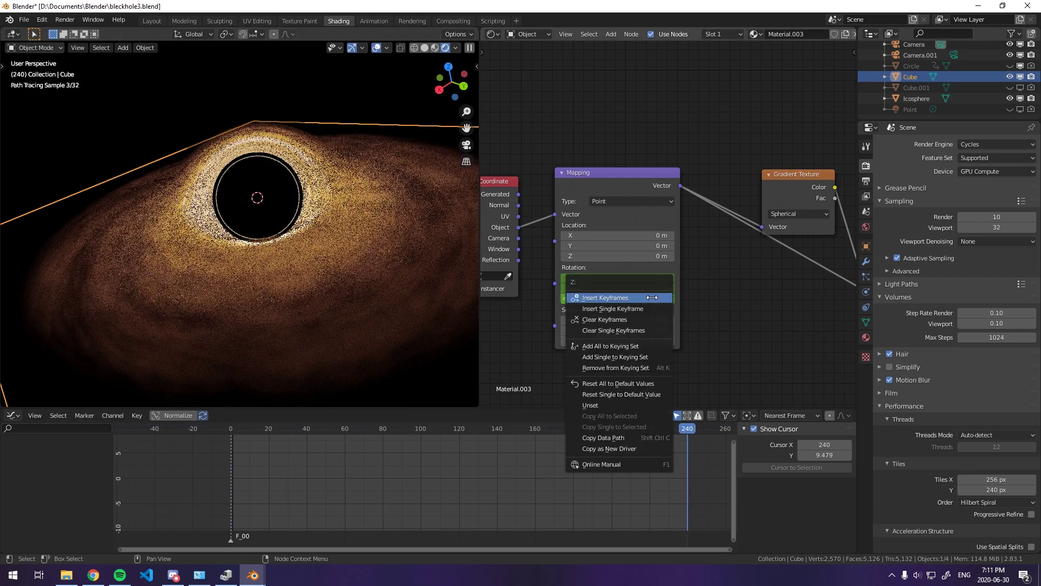
left_click(652, 298)
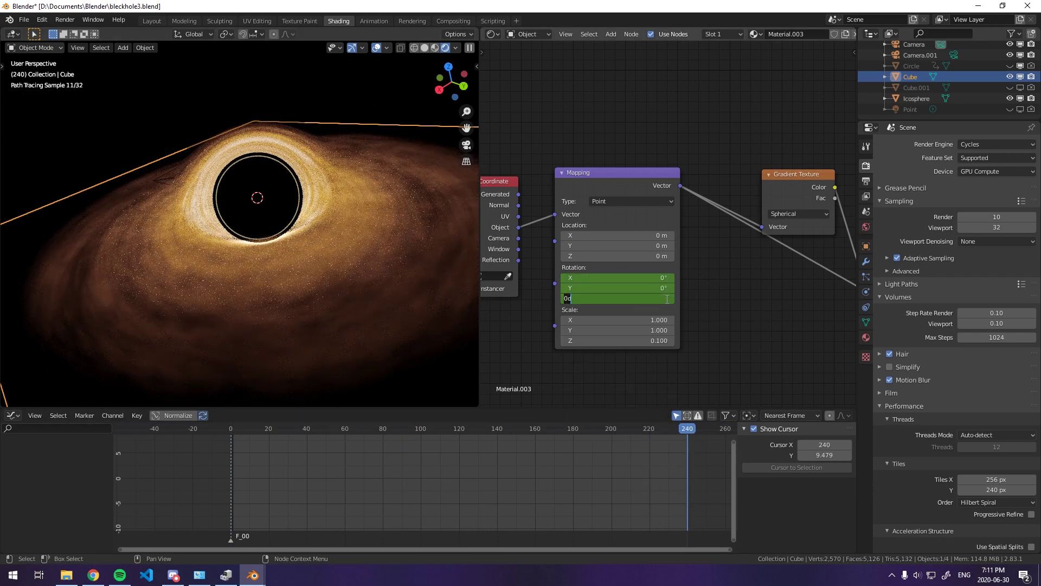
key("Return")
right_click(667, 299)
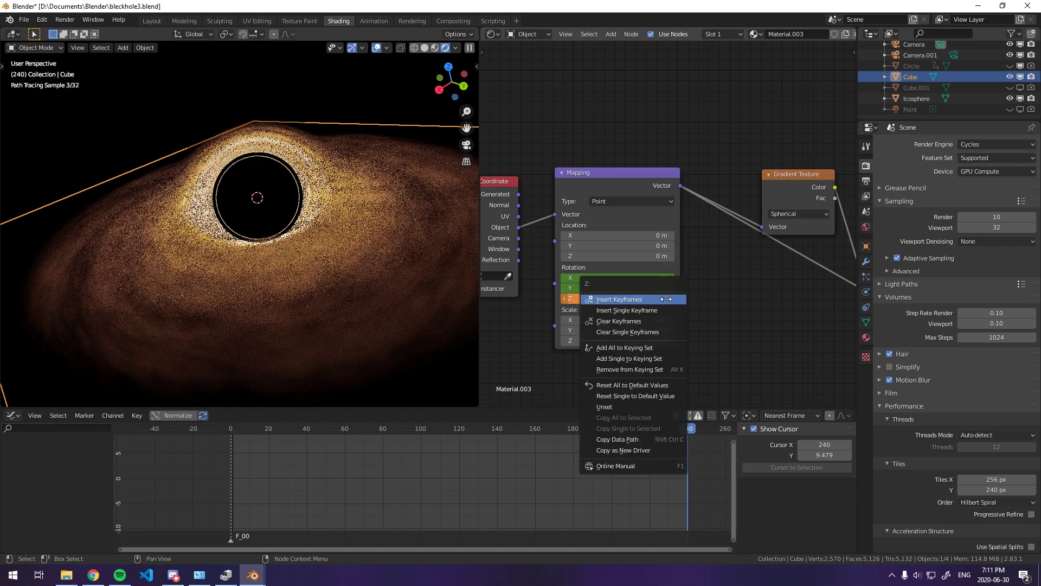
left_click(667, 299)
key("space")
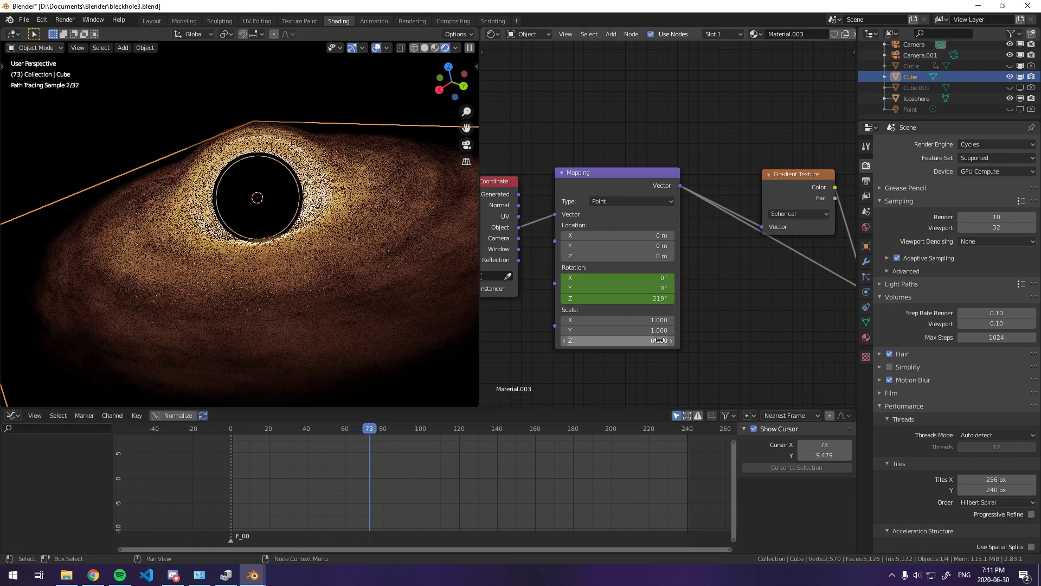
Keyframe the rotation of the upper noise branch's Mapping node at 0° on all axes on frame 0.
scroll(660, 324, "down", 3)
middle_click_drag(670, 71, 642, 317)
scroll(642, 316, "down", 3)
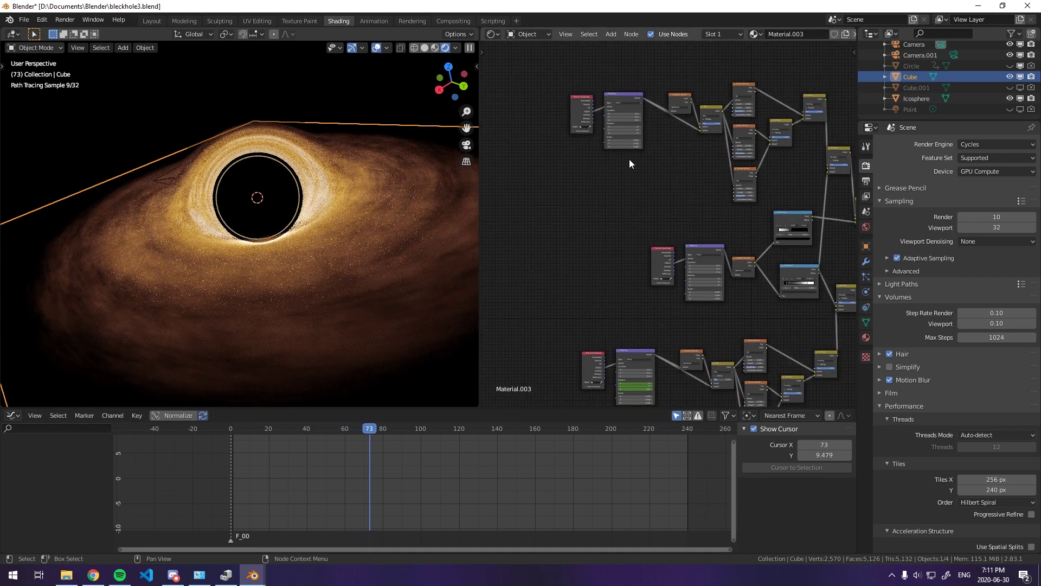
middle_click_drag(629, 158, 633, 246)
scroll(646, 223, "up", 4)
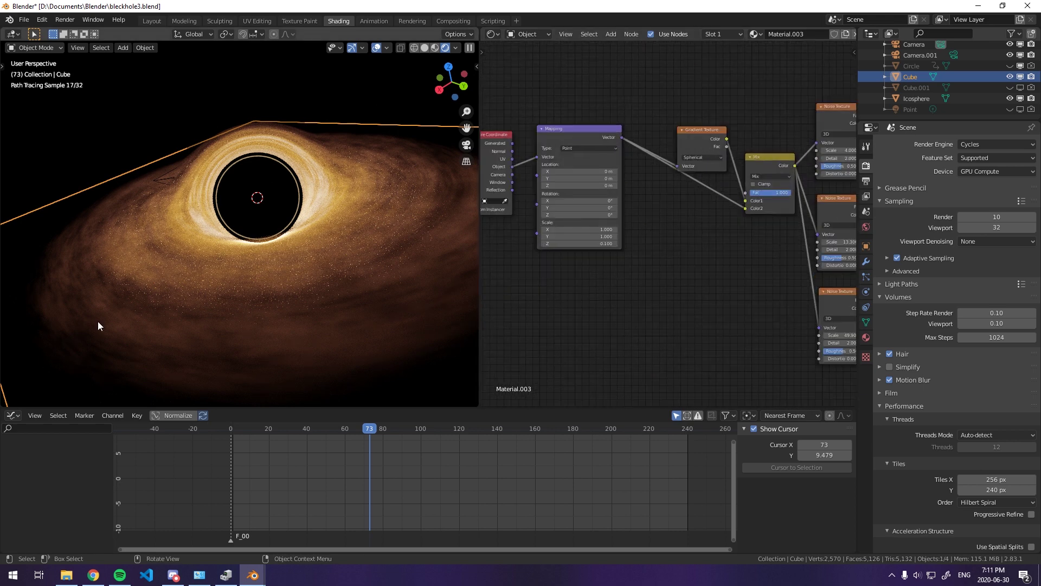
scroll(597, 217, "up", 2)
middle_click_drag(623, 236, 714, 274)
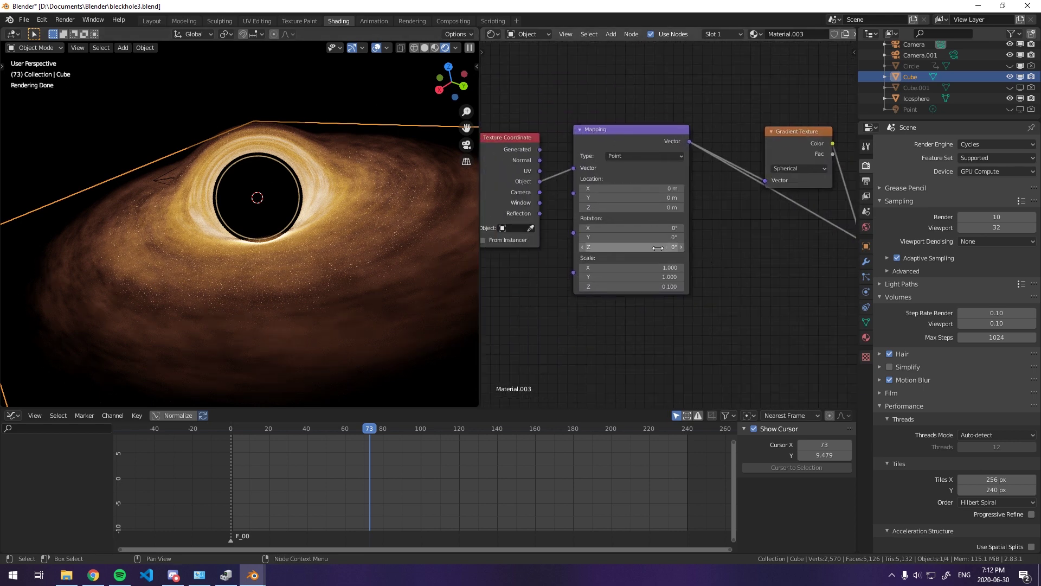
left_click_drag(361, 429, 233, 430)
right_click(629, 247)
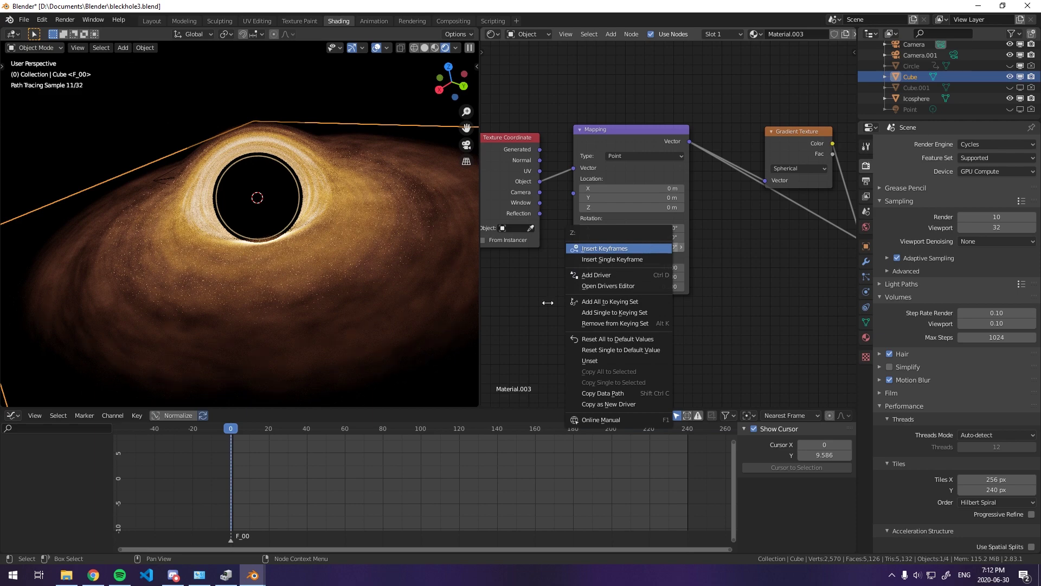
key("Return")
Set the upper Mapping node's Z rotation to 1080° at frame 240 and keyframe it.
left_click(687, 434)
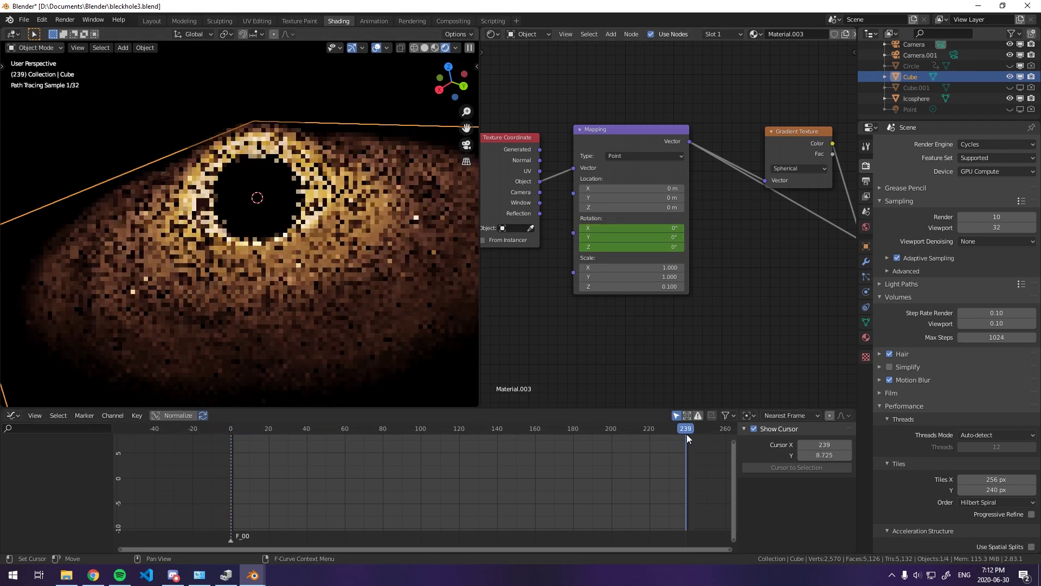
key("Right")
right_click(658, 249)
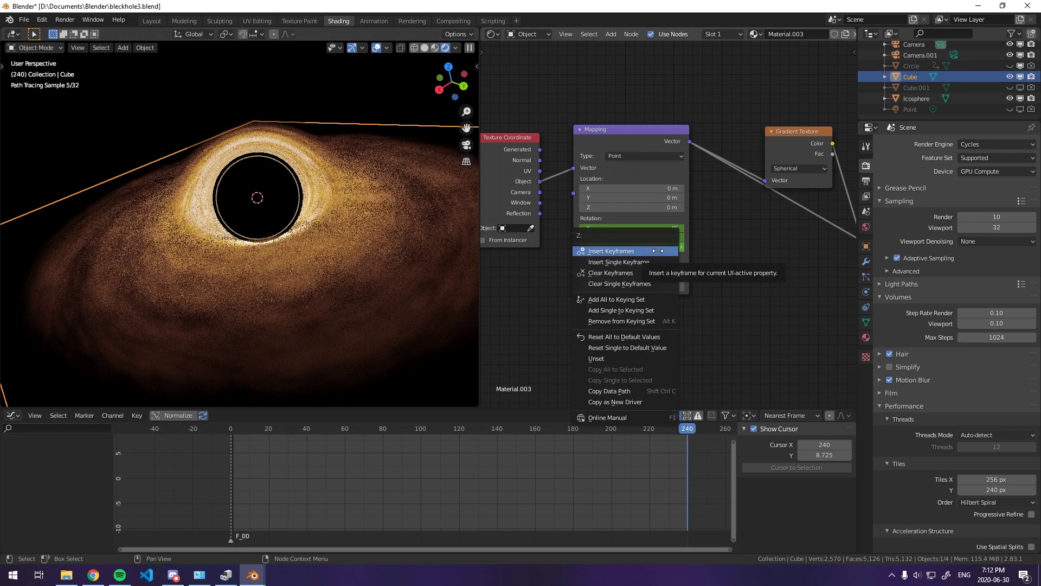
key("Return")
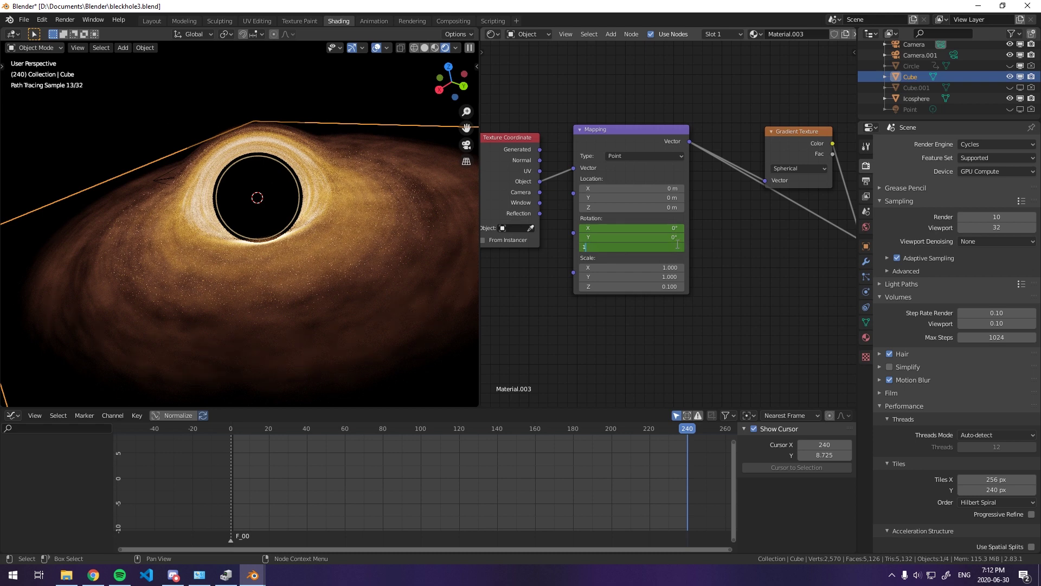
key("Return")
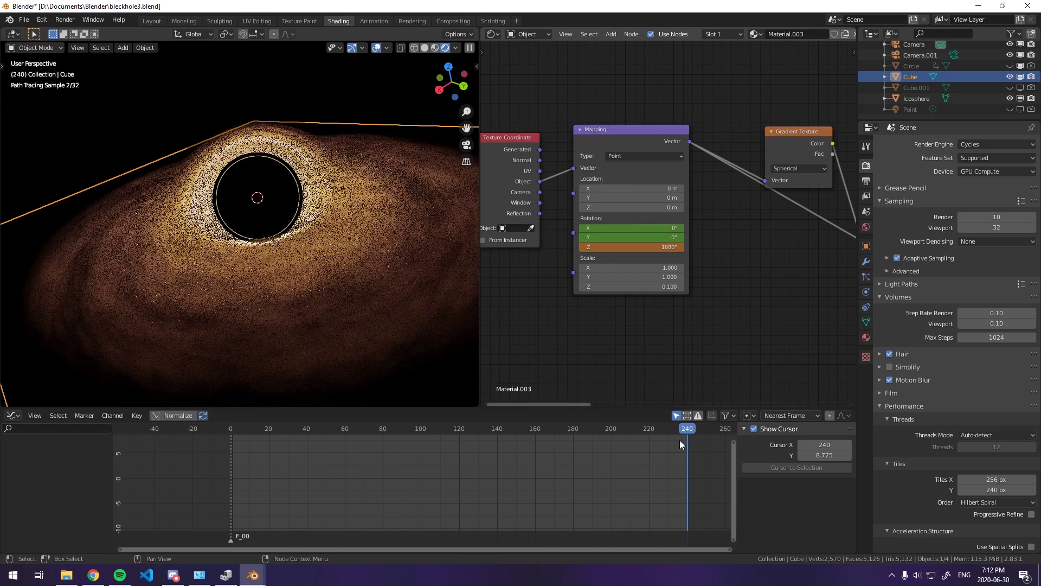
right_click(651, 247)
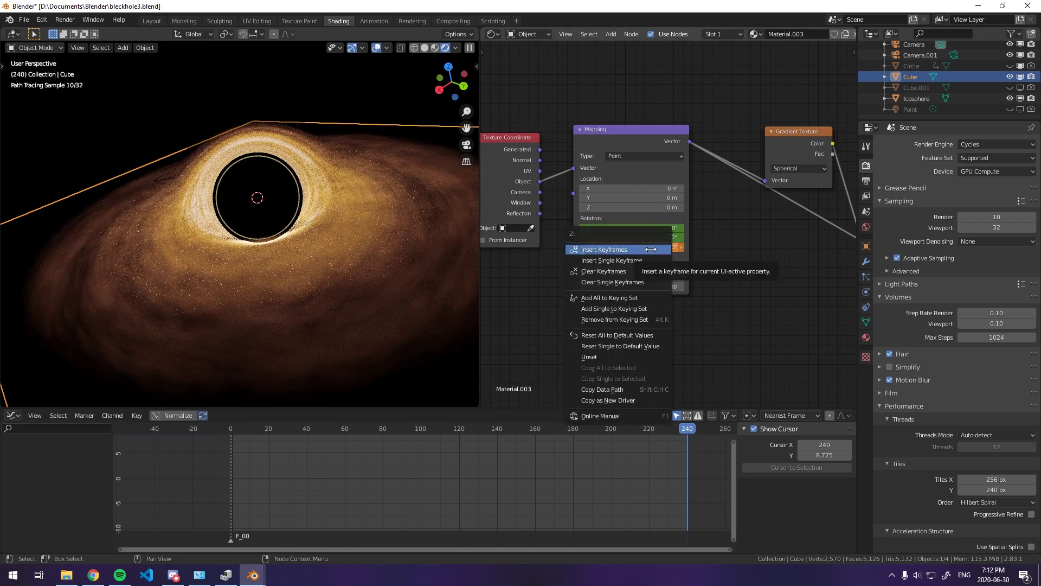
left_click(651, 249)
Play the animation and examine the spinning accretion disk through the camera view.
key("space")
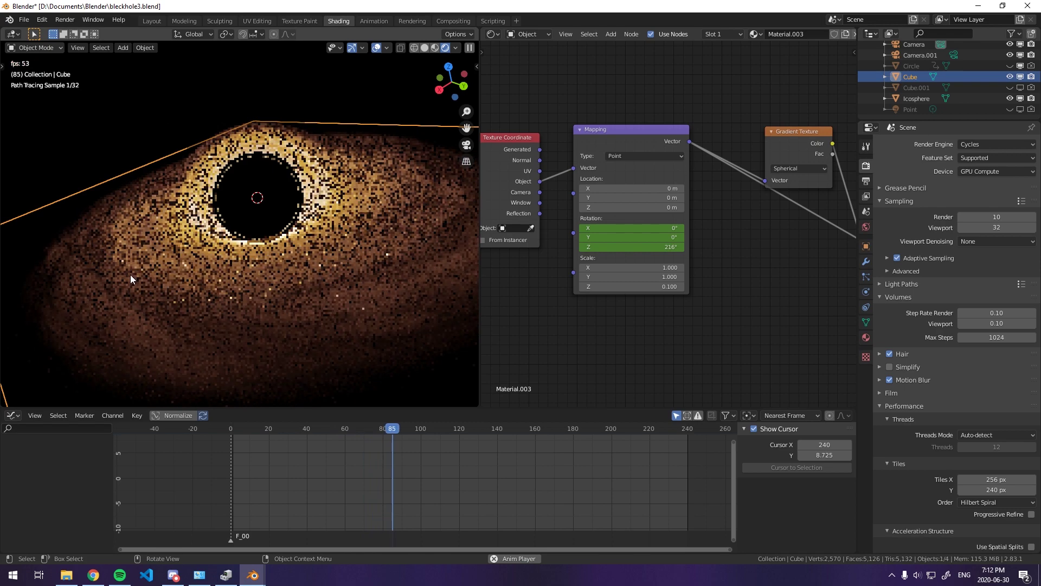
key("KP_0")
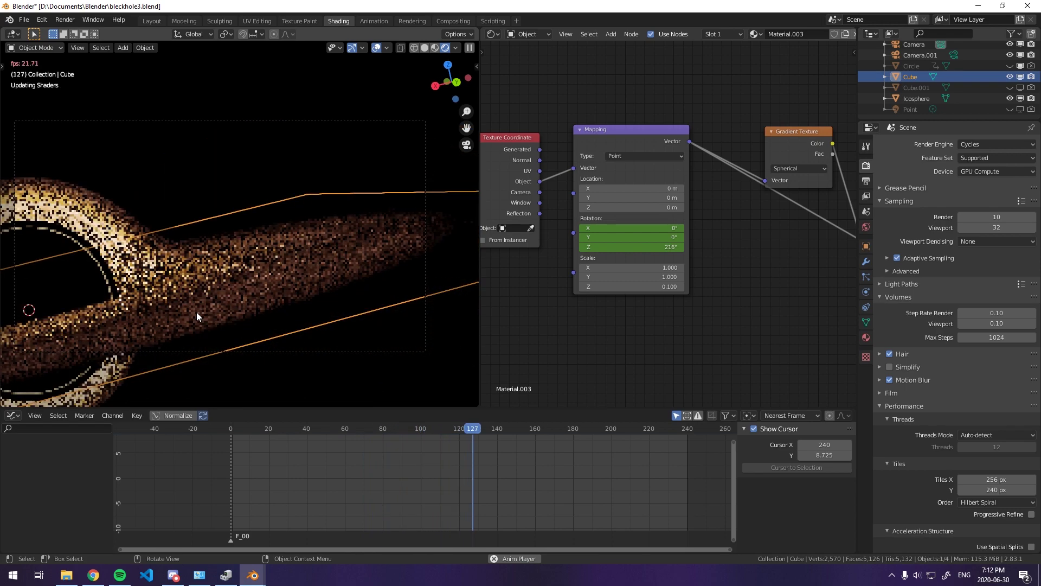
key("space")
scroll(238, 256, "up", 3)
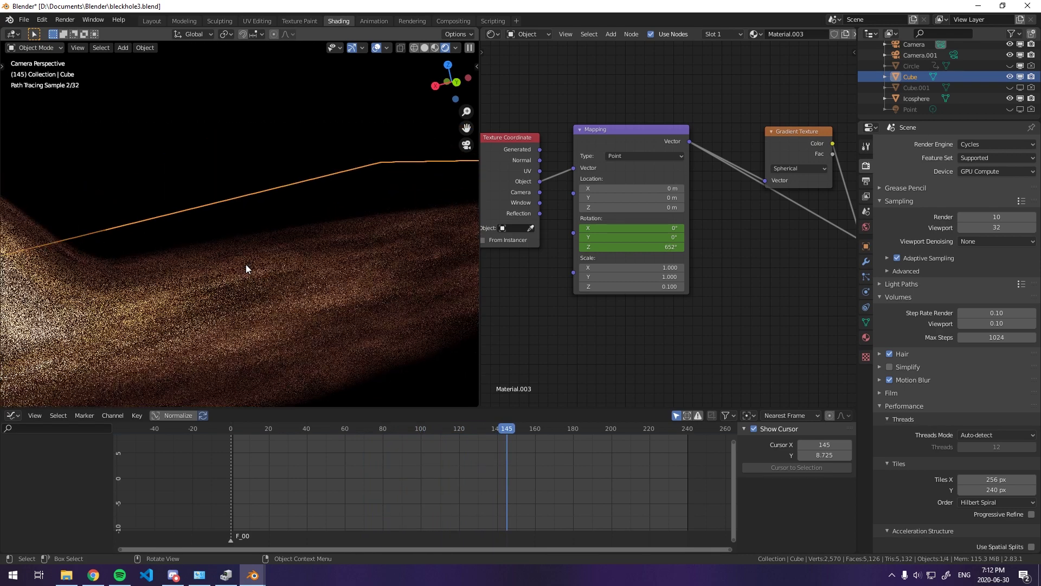
key("space")
scroll(245, 265, "down", 2)
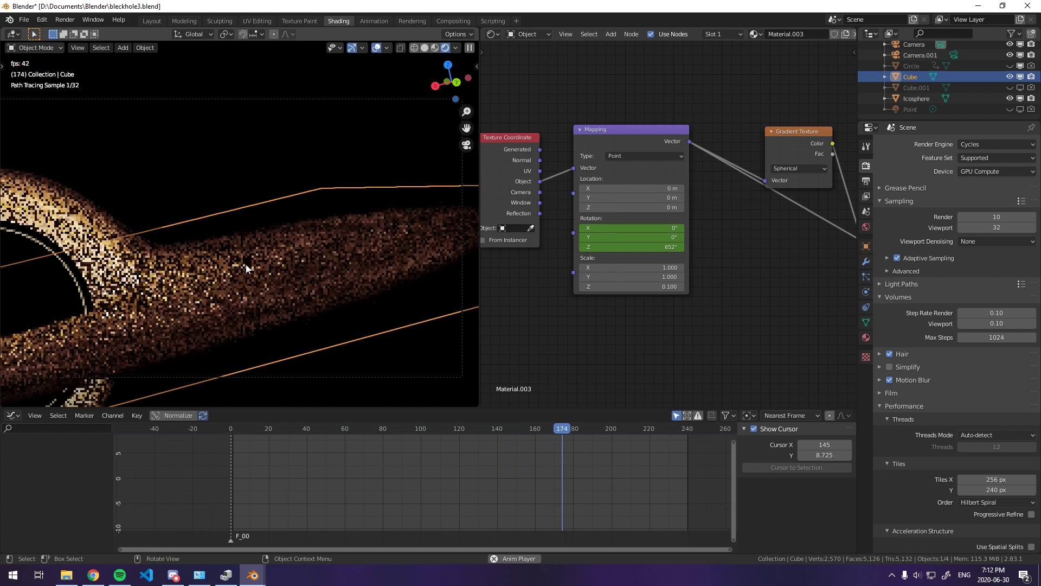
key("space")
scroll(651, 266, "down", 1)
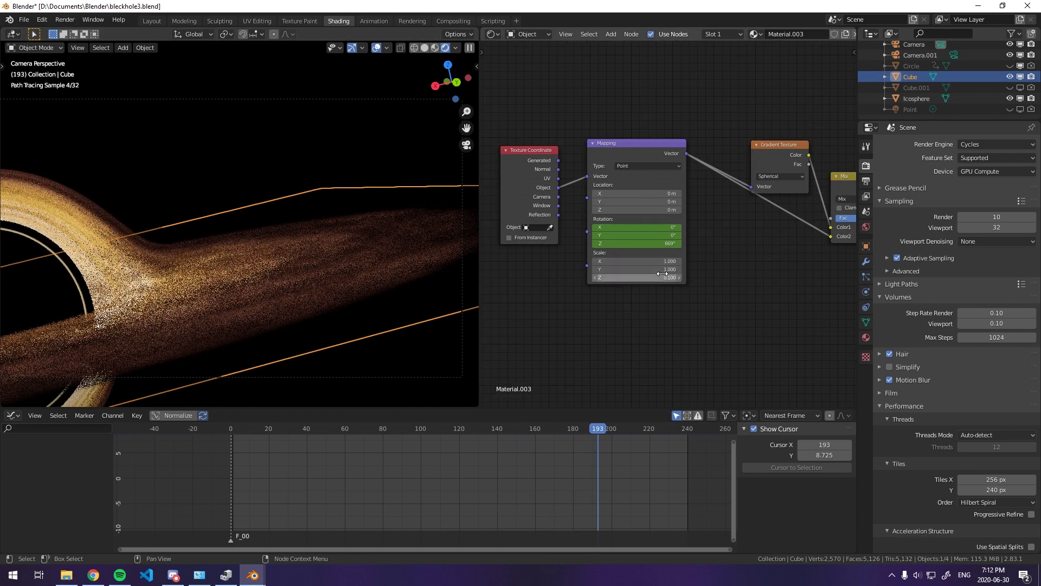
Render frame 193 through the camera, inspect the image and close the render result.
scroll(693, 272, "down", 4)
key("F12")
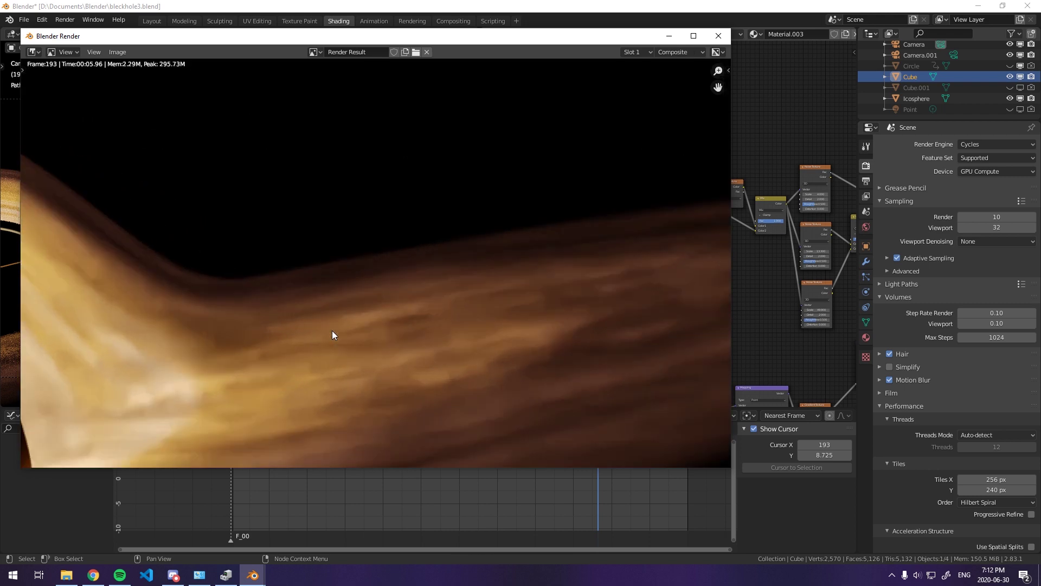
key("Escape")
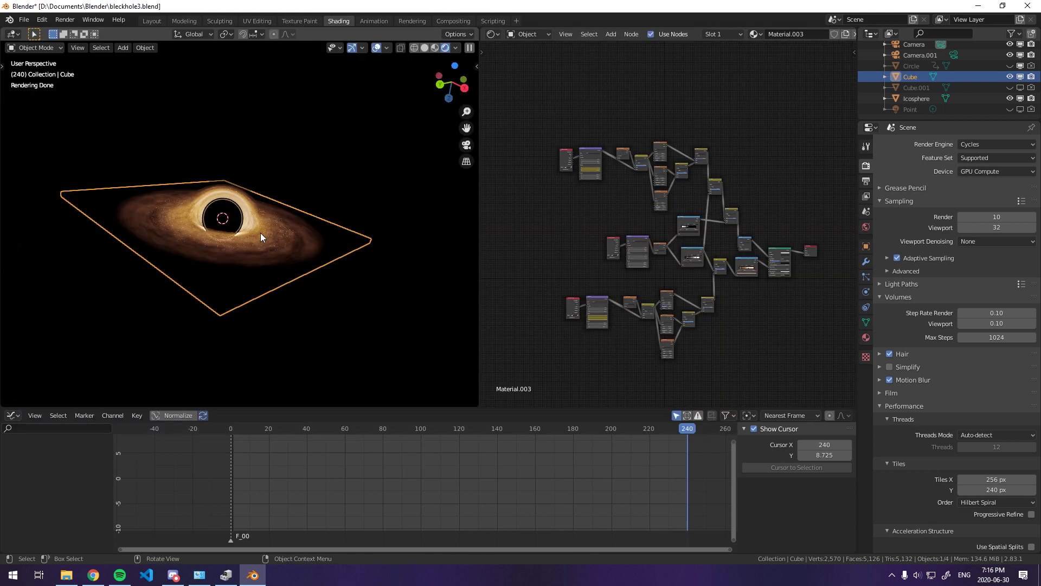
Duplicate the accretion disk's volume cube in place.
scroll(260, 233, "up", 3)
middle_click_drag(289, 239, 233, 215)
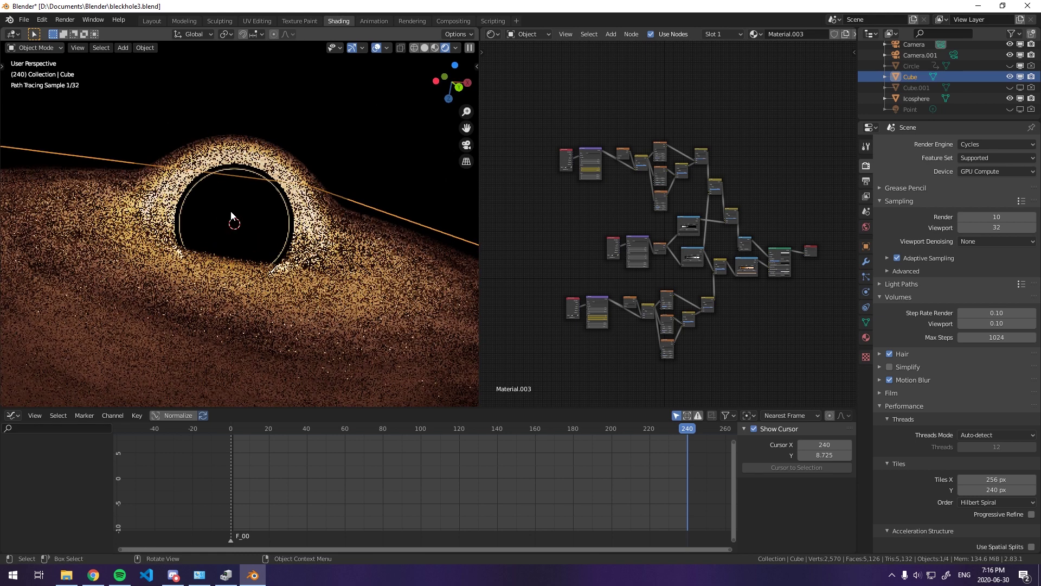
scroll(230, 216, "down", 3)
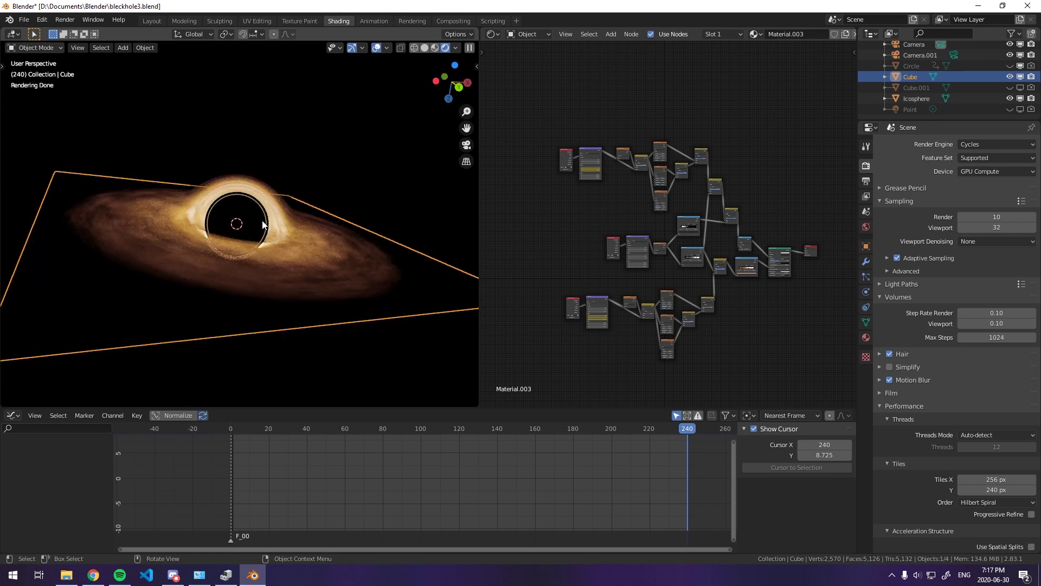
scroll(314, 244, "down", 1)
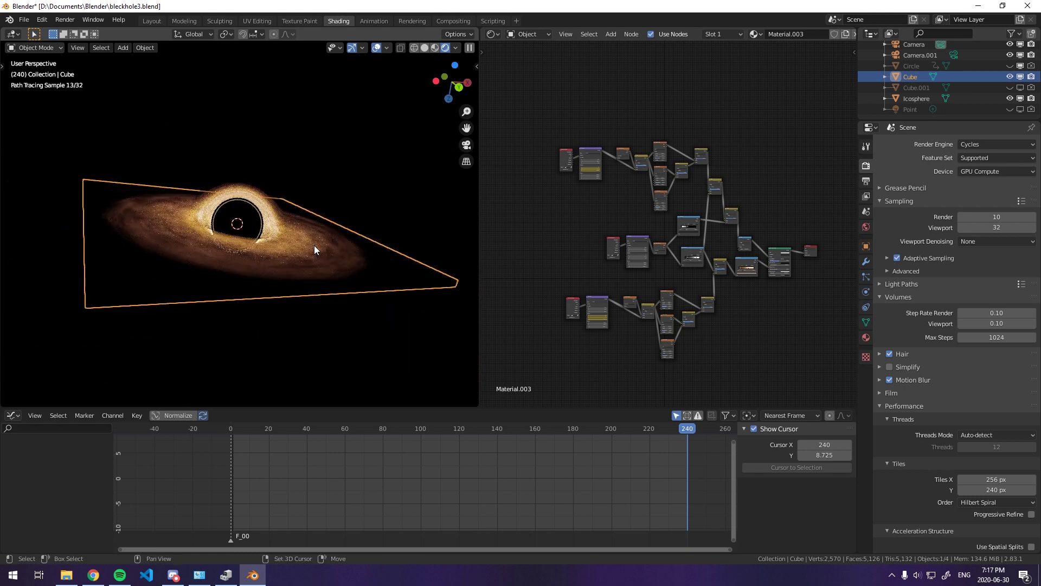
key("shift+d")
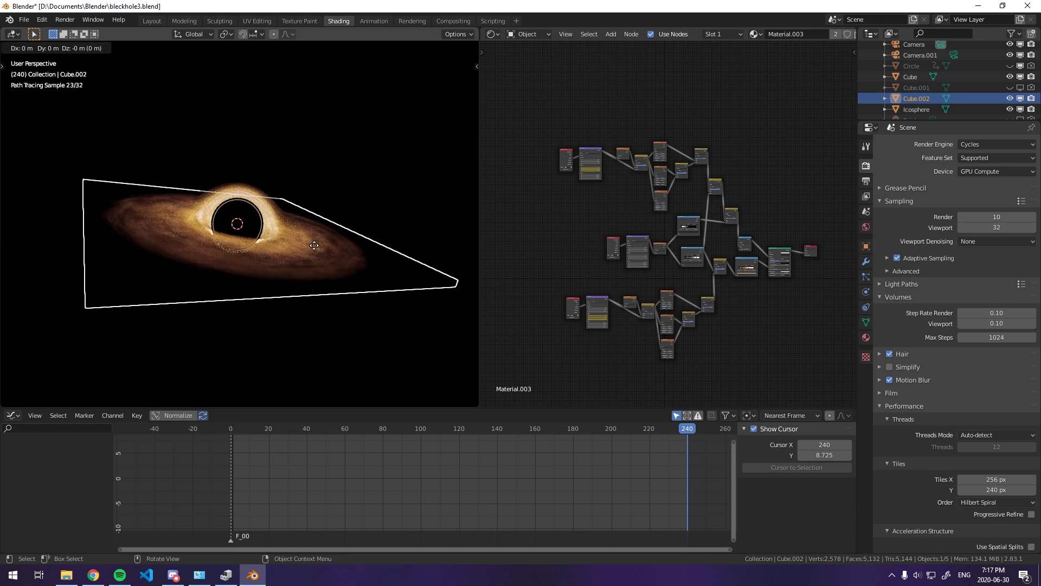
left_click(314, 245)
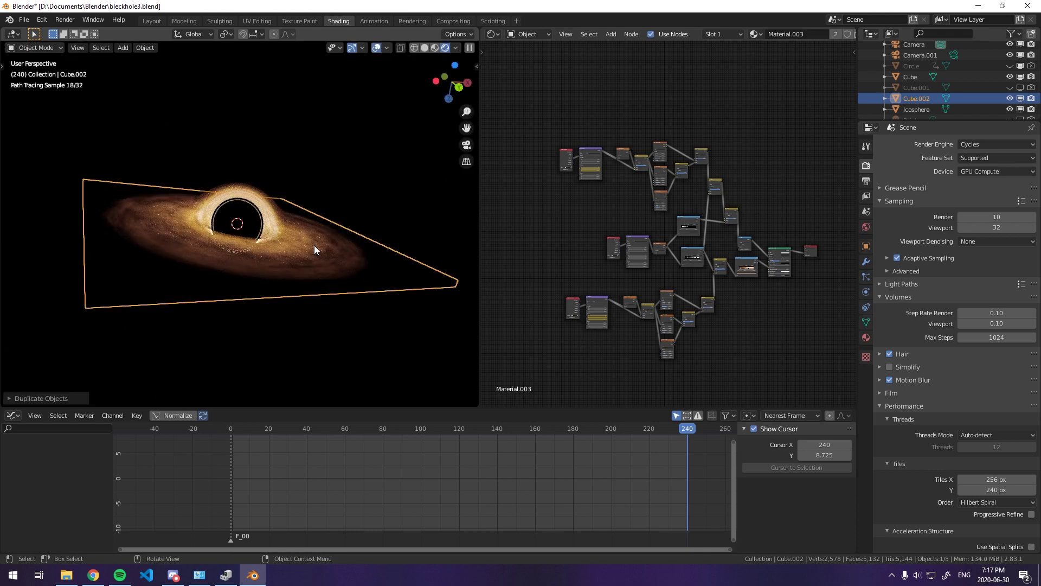
Scale the duplicated disk cube by a factor of 3 along the global Z axis.
key("s")
key("z")
key("3")
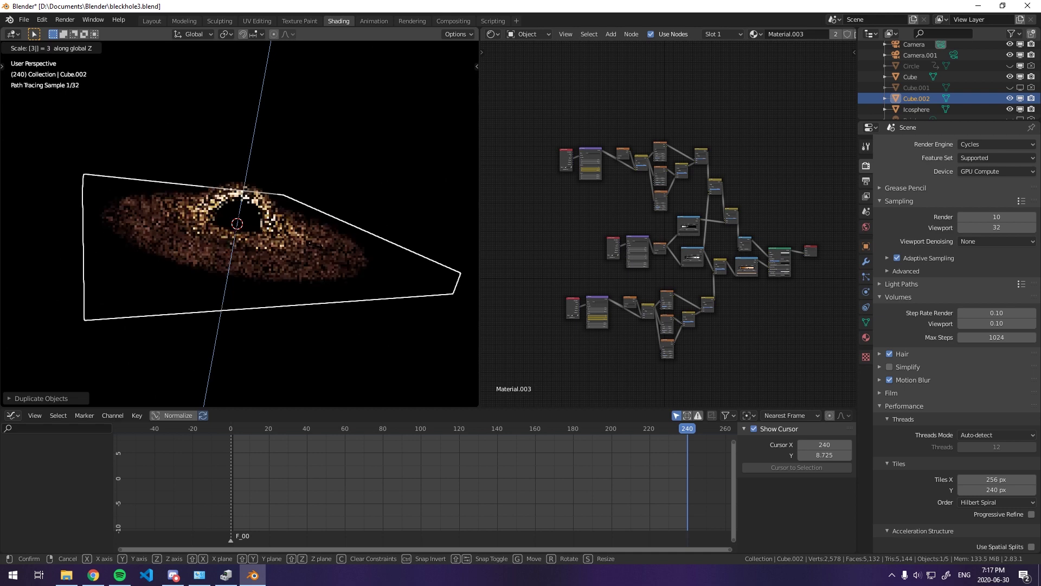
left_click(314, 245)
Hide the original Cube in the viewport, keeping the taller duplicate shown.
mouse_move(315, 245)
middle_mouse_down()
mouse_move(317, 223)
mouse_move(286, 234)
middle_mouse_up()
scroll(312, 221, "up", 5)
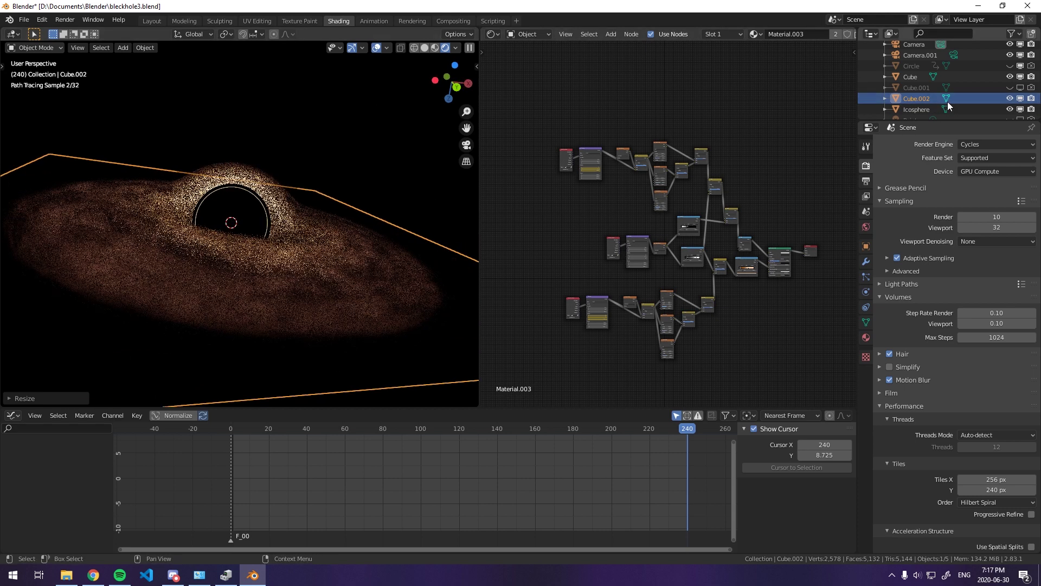
left_click(1011, 76)
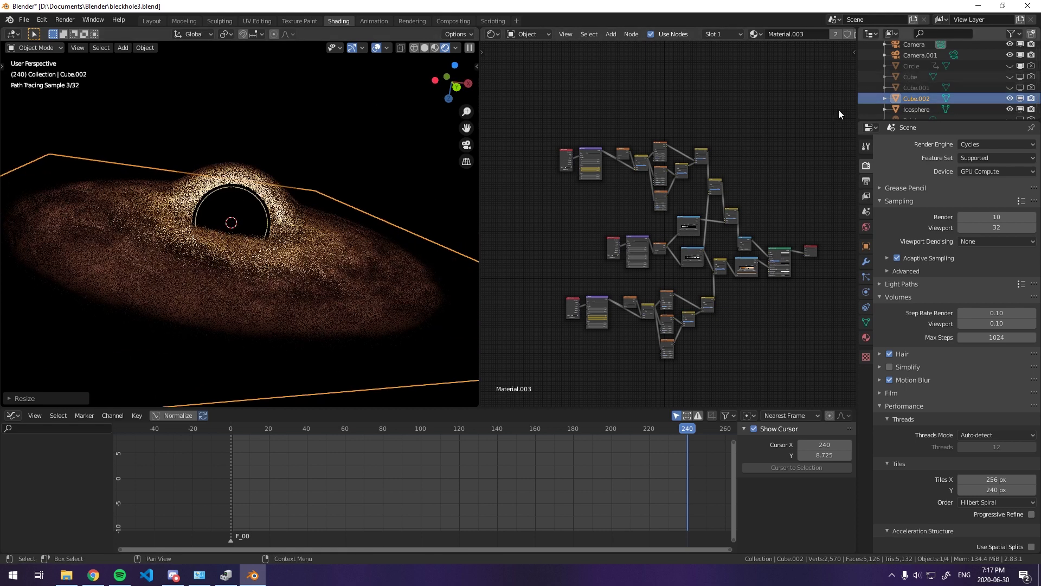
Examine the taller disk from several angles and look through the nodes of its volume material.
middle_click_drag(218, 213, 206, 249)
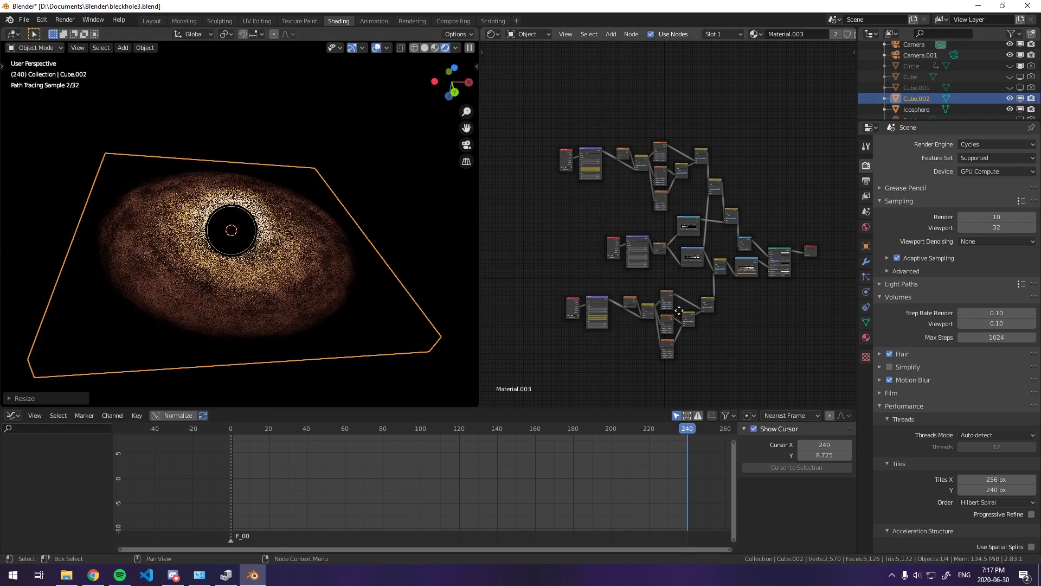
scroll(661, 275, "up", 6)
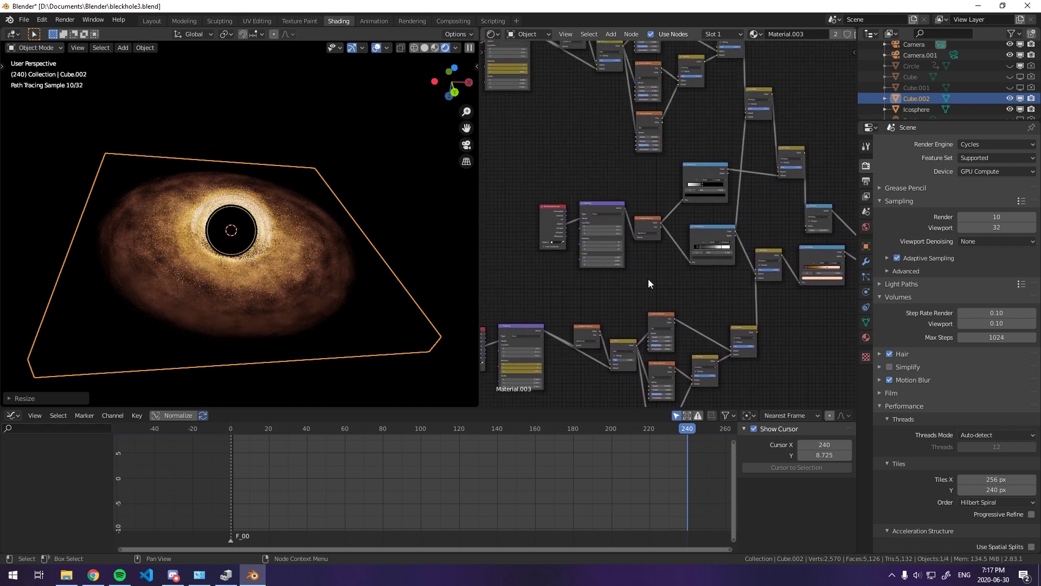
scroll(649, 279, "down", 2)
scroll(200, 218, "up", 4)
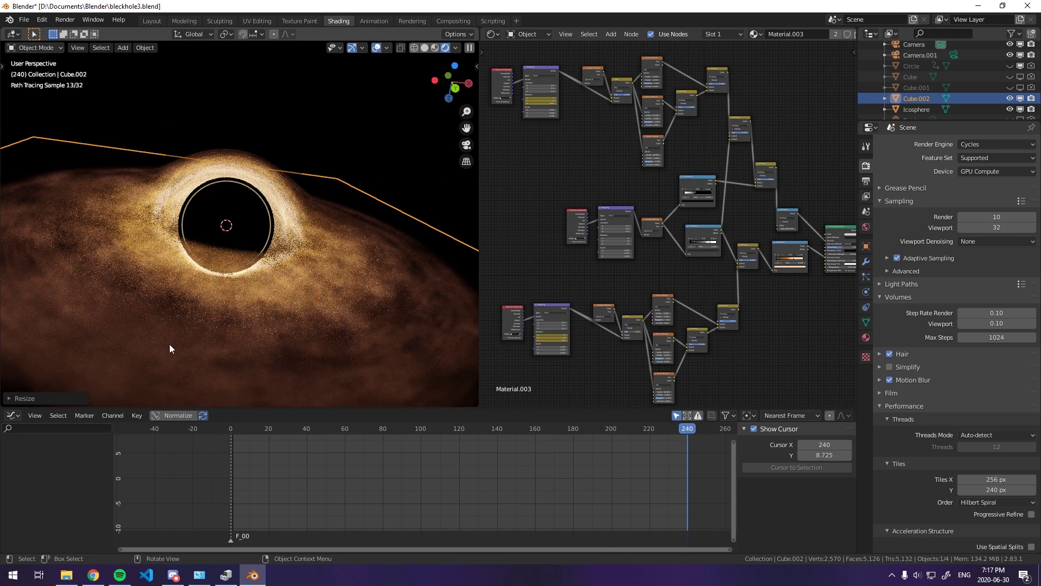
scroll(171, 350, "down", 3)
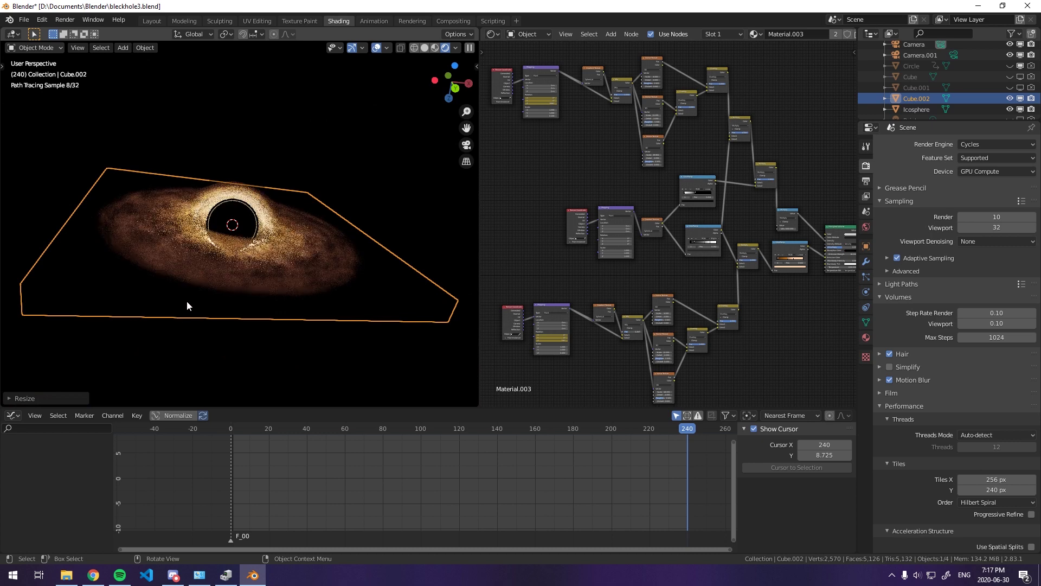
scroll(603, 288, "up", 8)
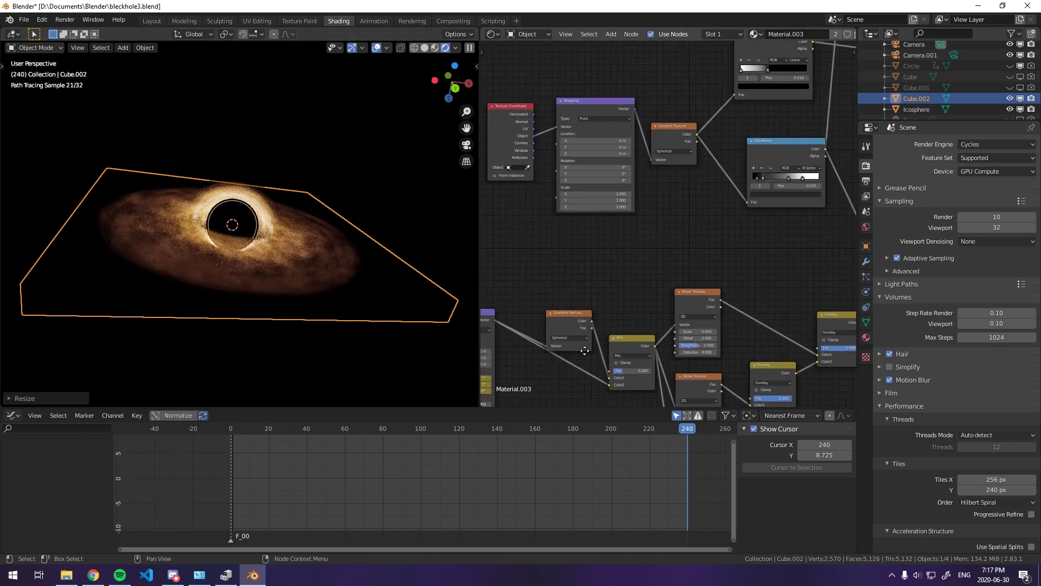
scroll(585, 351, "down", 5)
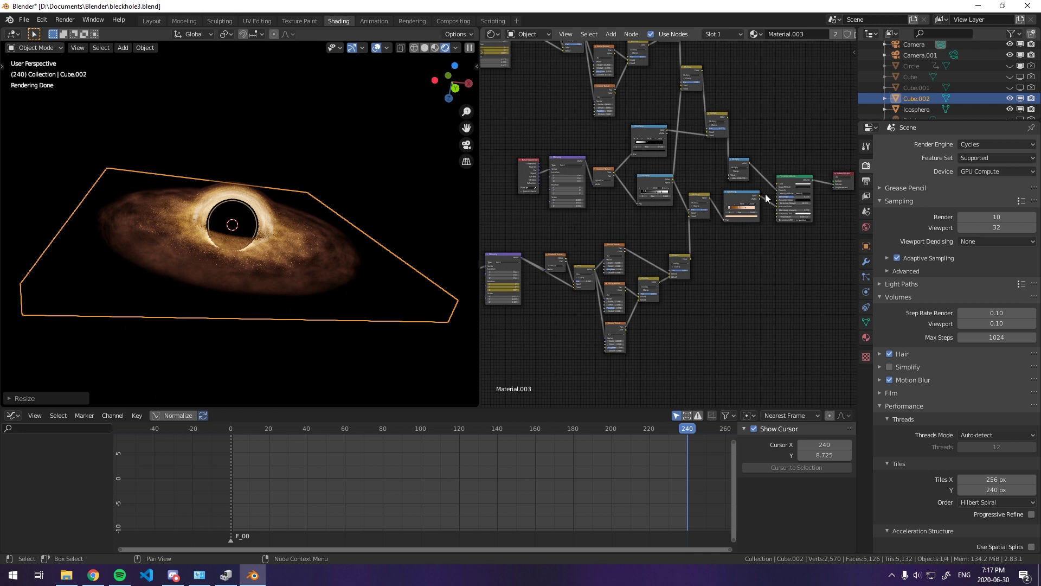
scroll(723, 213, "up", 2)
scroll(831, 205, "up", 3)
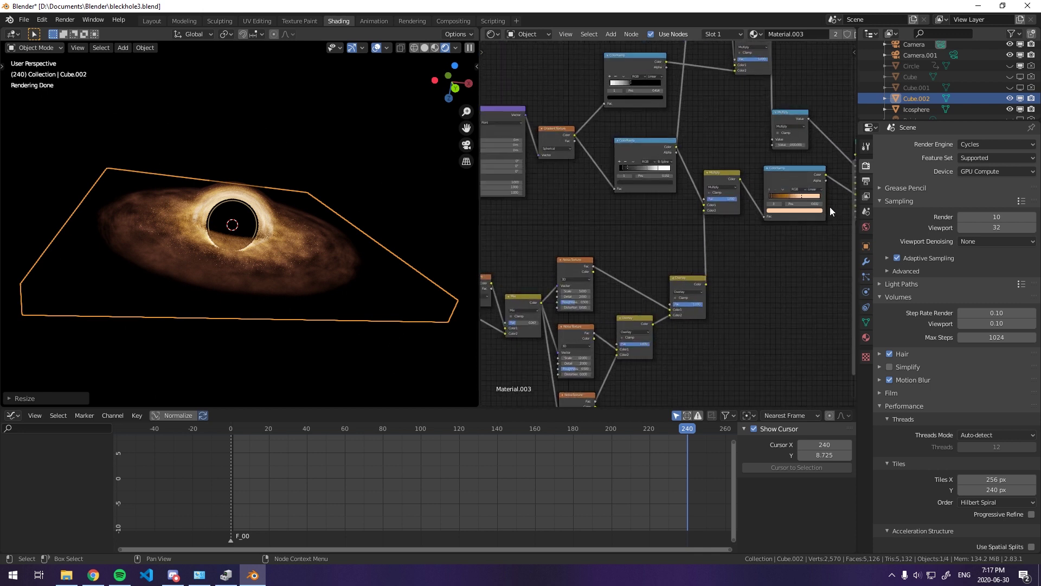
middle_click_drag(527, 311, 669, 214)
scroll(588, 266, "up", 1)
scroll(704, 262, "up", 2)
middle_click_drag(587, 265, 610, 363)
scroll(704, 262, "up", 2)
scroll(668, 281, "down", 2)
scroll(669, 281, "down", 1)
middle_click_drag(669, 281, 682, 234)
scroll(684, 235, "down", 1)
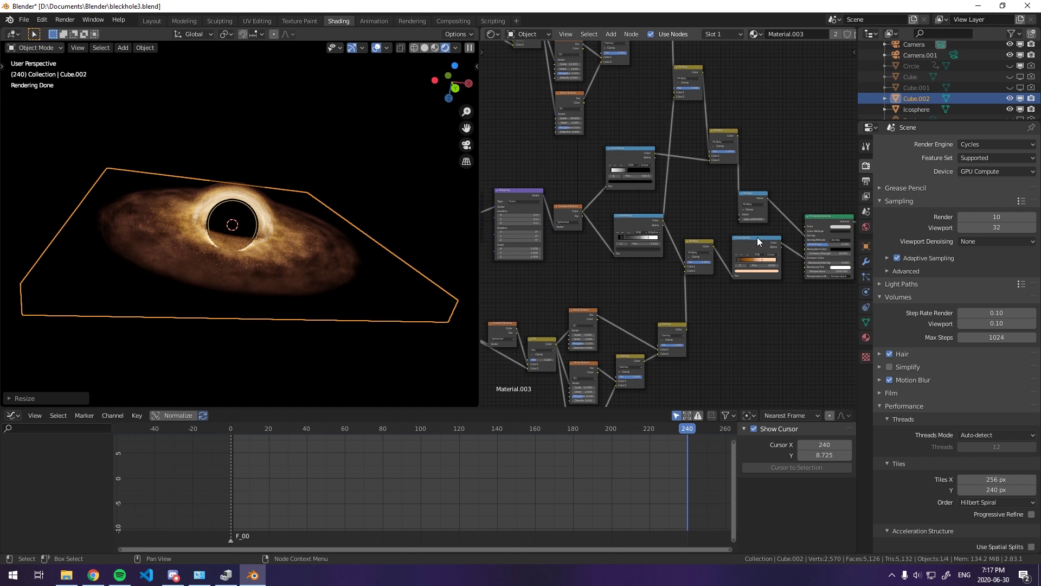
scroll(571, 207, "down", 1)
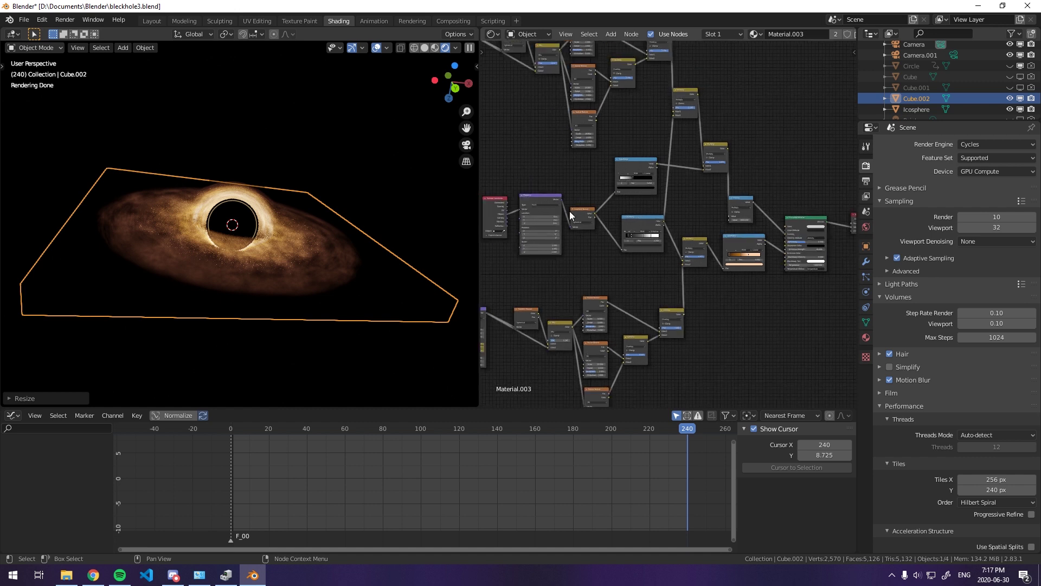
Set the Z scale of the middle Mapping node to 2 and check the disk's thickness from a low angle.
scroll(572, 211, "up", 3)
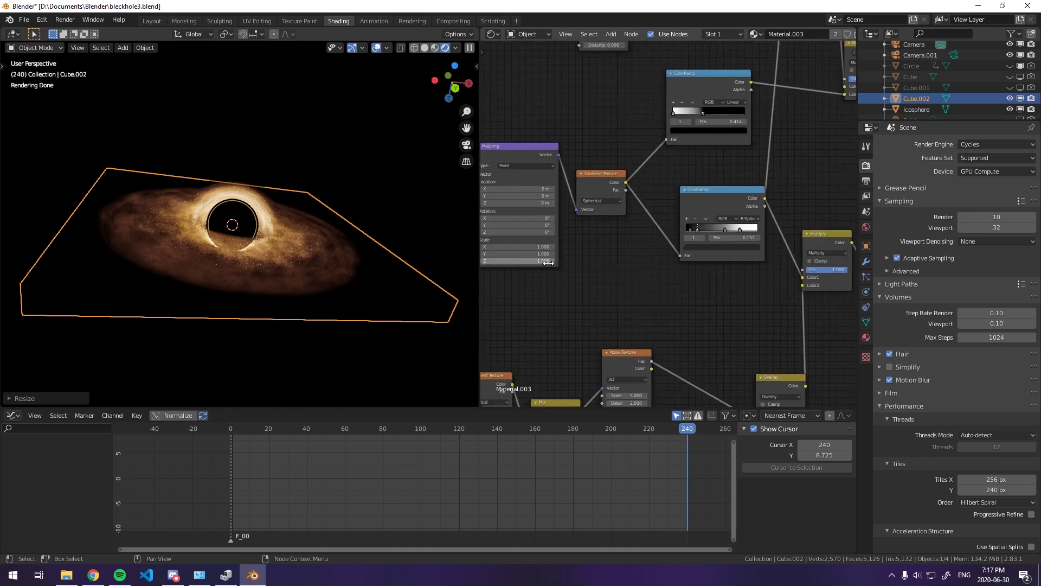
key("Return")
middle_click_drag(198, 266, 211, 217)
scroll(211, 217, "up", 5)
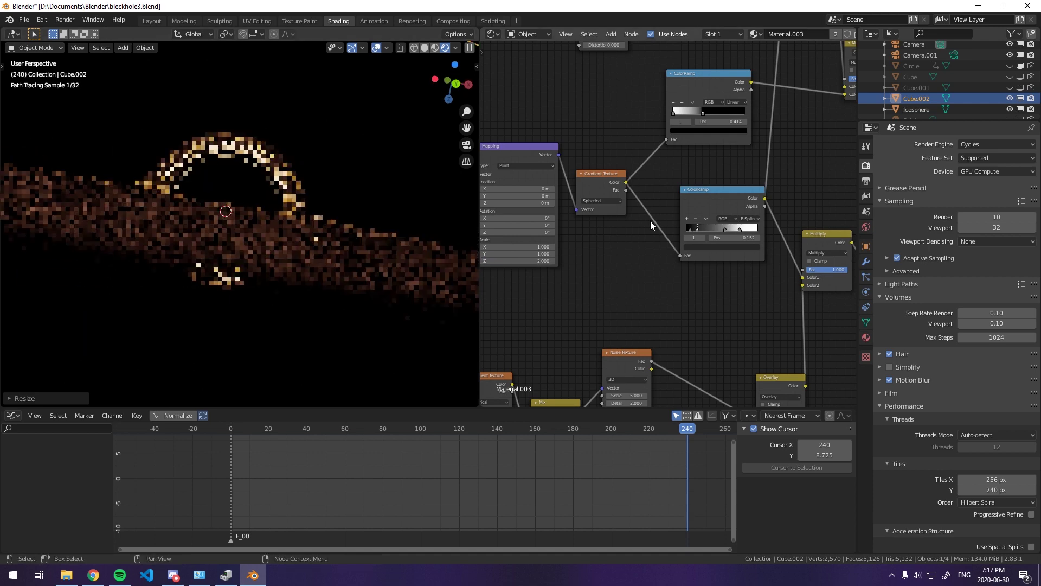
Duplicate the middle Texture Coordinate, Mapping and Gradient Texture nodes, placing the copies above the originals.
scroll(650, 220, "down", 5)
scroll(608, 251, "down", 2)
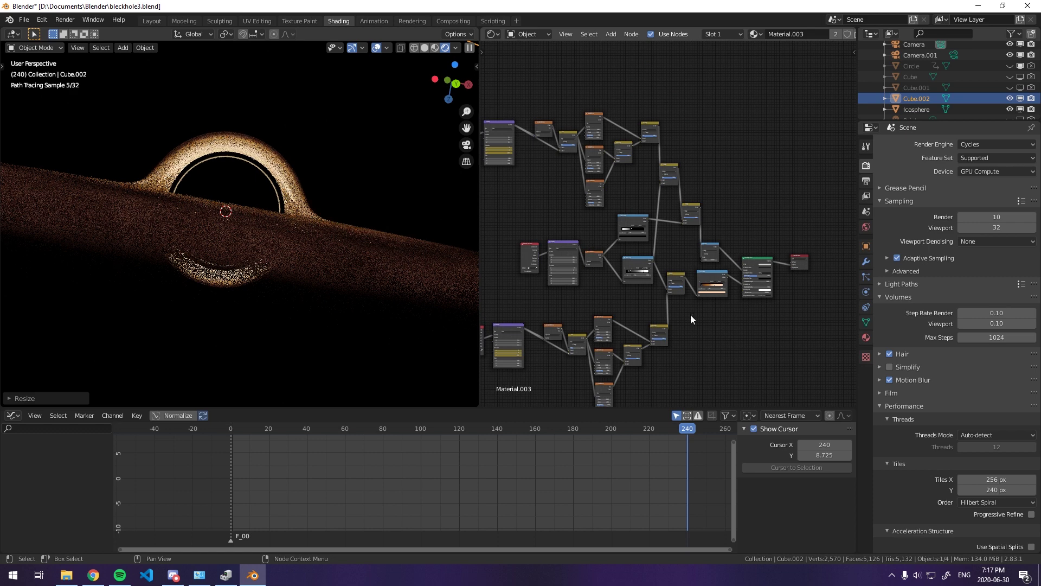
scroll(667, 255, "down", 1)
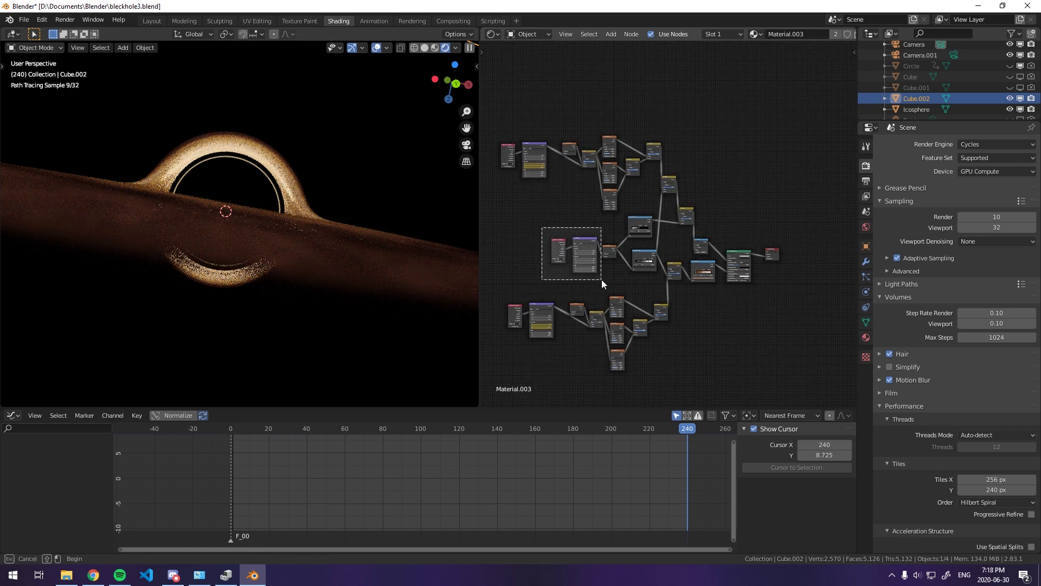
left_click_drag(601, 279, 602, 279)
left_click_drag(527, 221, 614, 266)
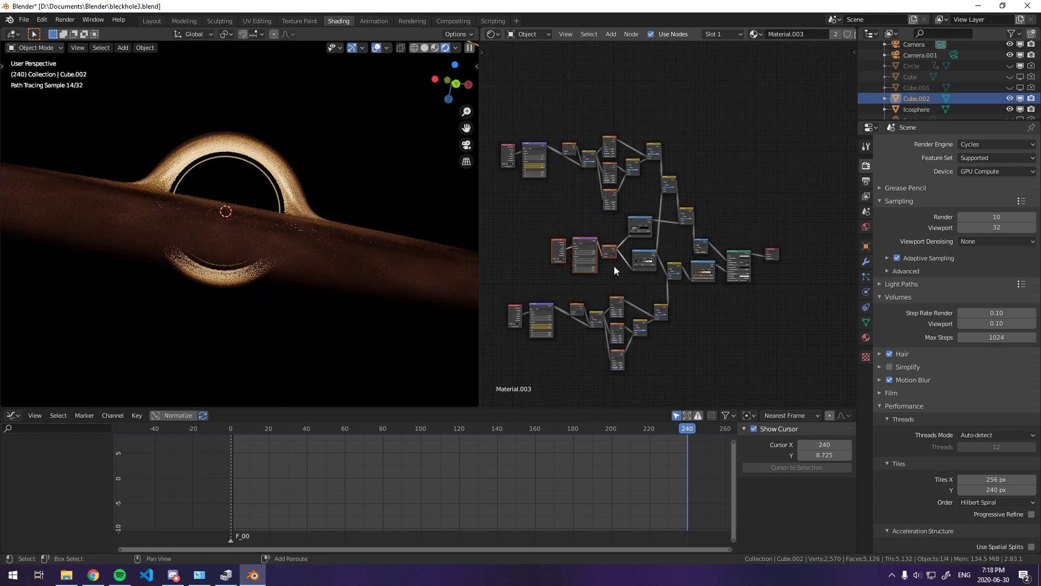
key("shift+d")
left_click(581, 226)
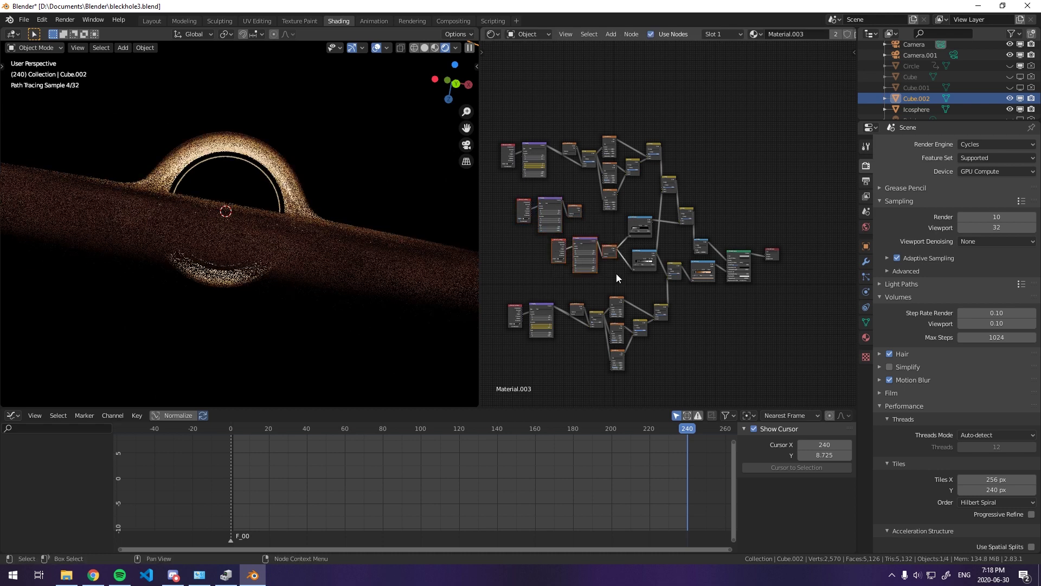
Move the original three-node gradient group down and place its duplicate directly above it, facing the upper ColorRamp.
key("g")
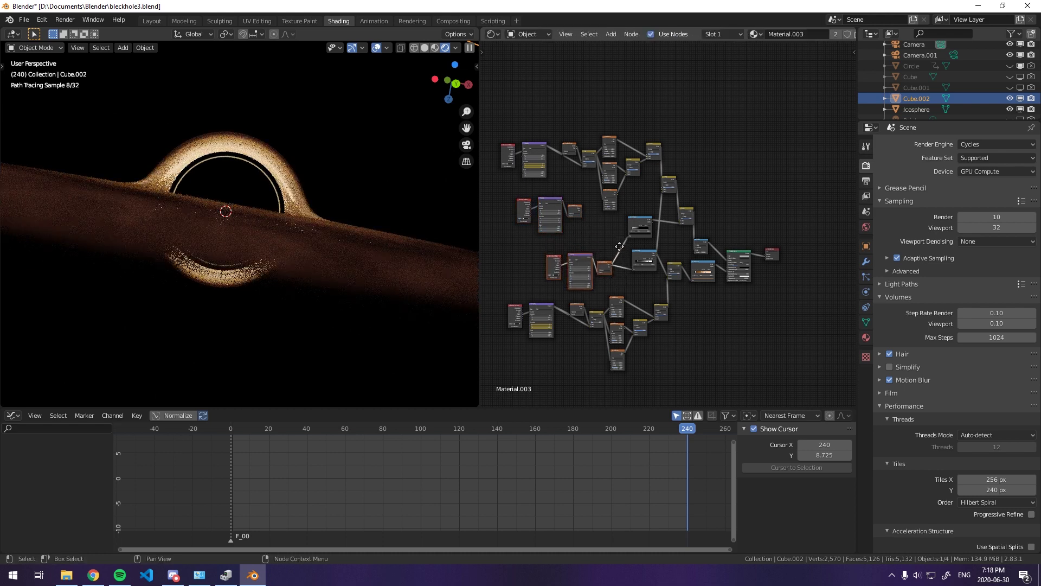
scroll(617, 265, "up", 4)
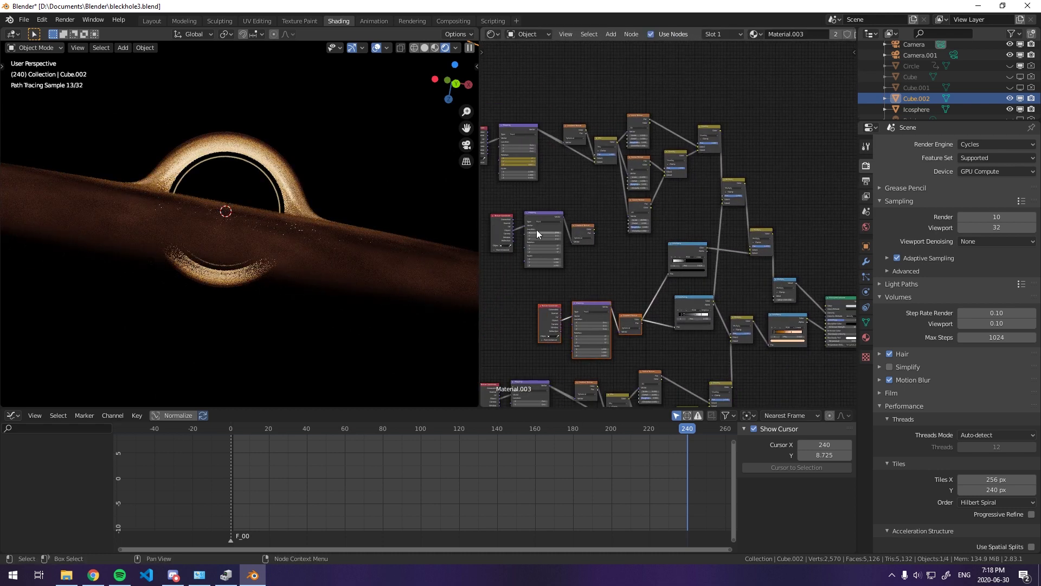
key("g")
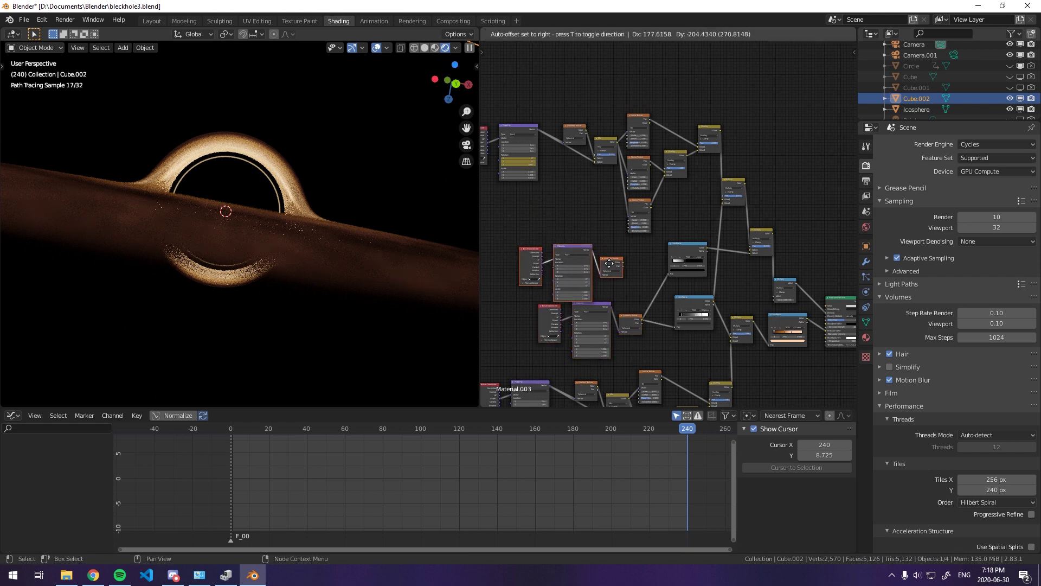
left_click(615, 261)
middle_click_drag(729, 299, 701, 280, "shift")
scroll(702, 280, "up", 3)
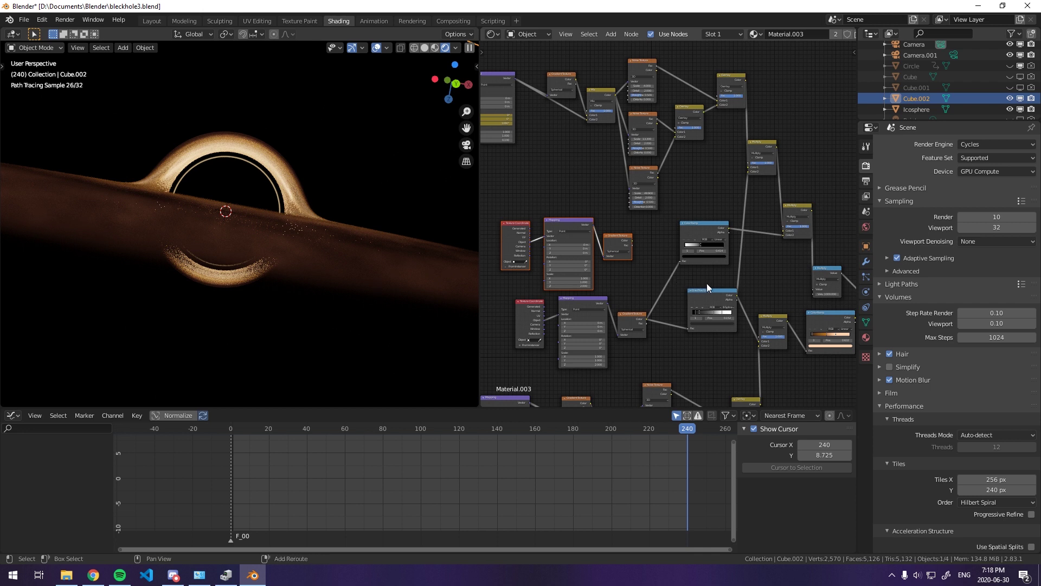
middle_click_drag(707, 284, 670, 255)
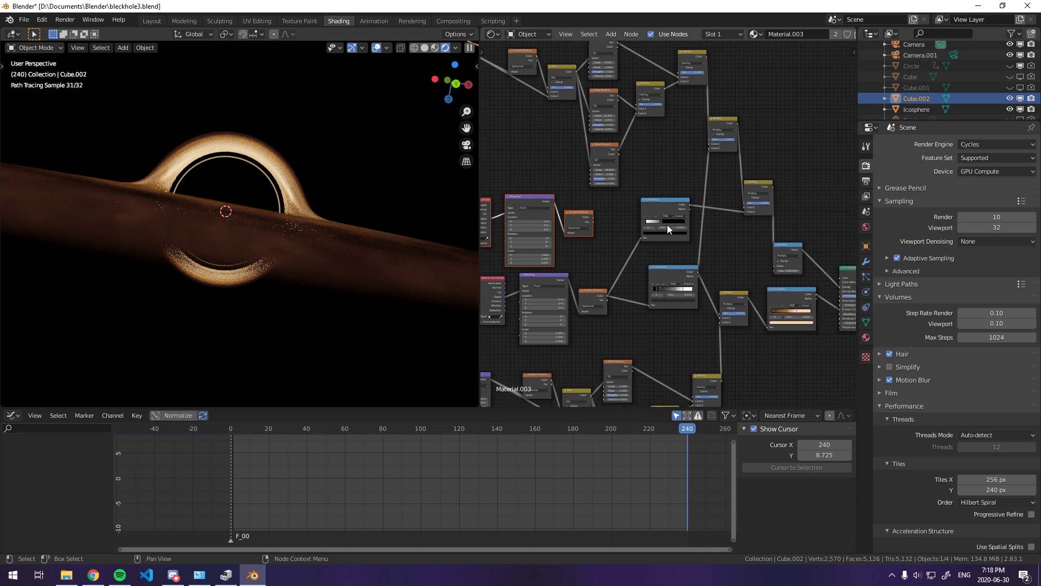
Space the two ColorRamp nodes apart and link the duplicated Gradient Texture's Color to the upper ColorRamp's Fac.
scroll(667, 224, "down", 2)
left_click_drag(678, 265, 672, 267)
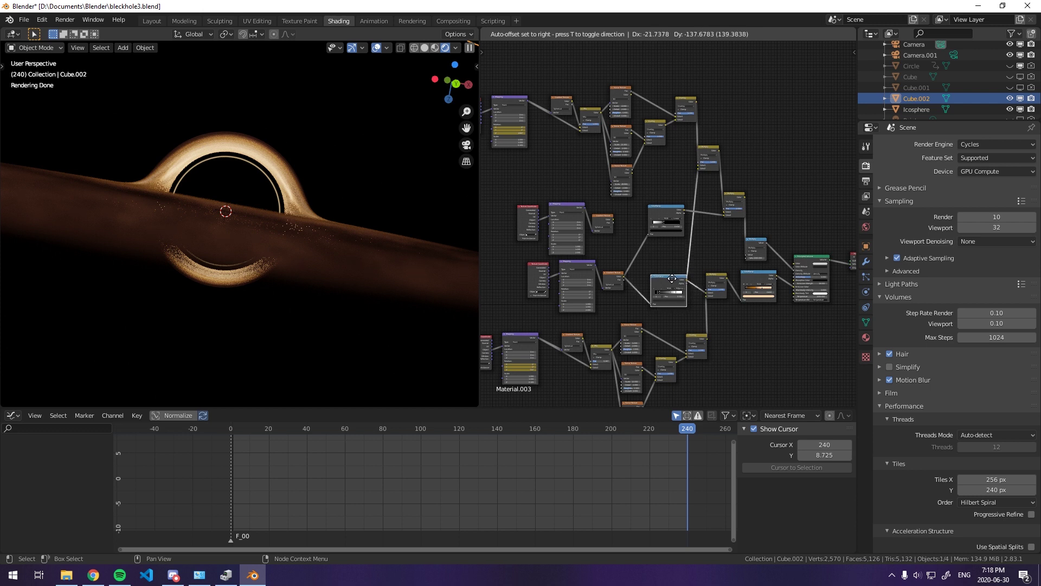
mouse_move(668, 216)
left_mouse_down()
mouse_move(679, 216)
mouse_move(663, 215)
left_mouse_up()
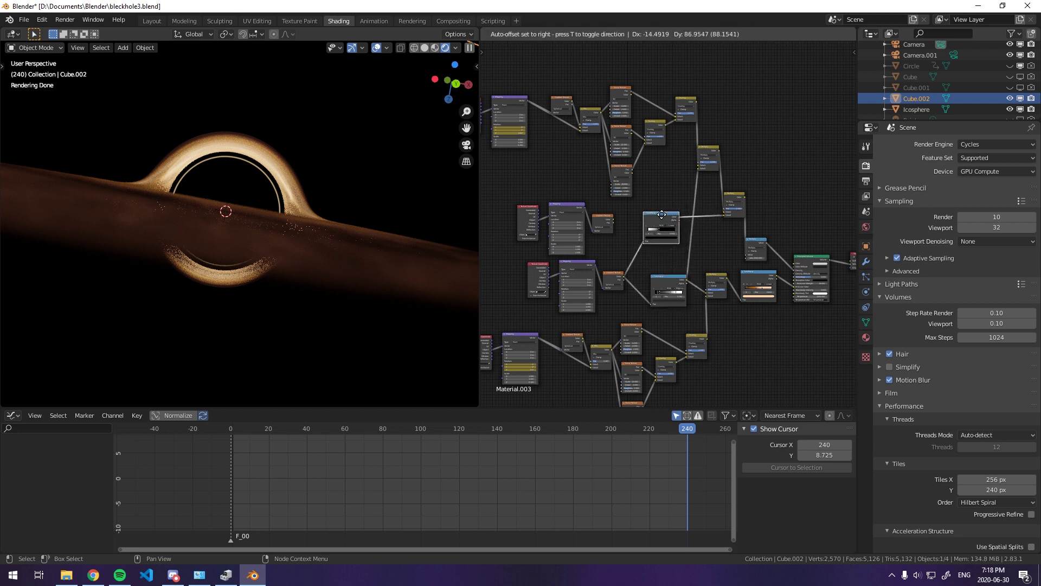
scroll(623, 259, "up", 2)
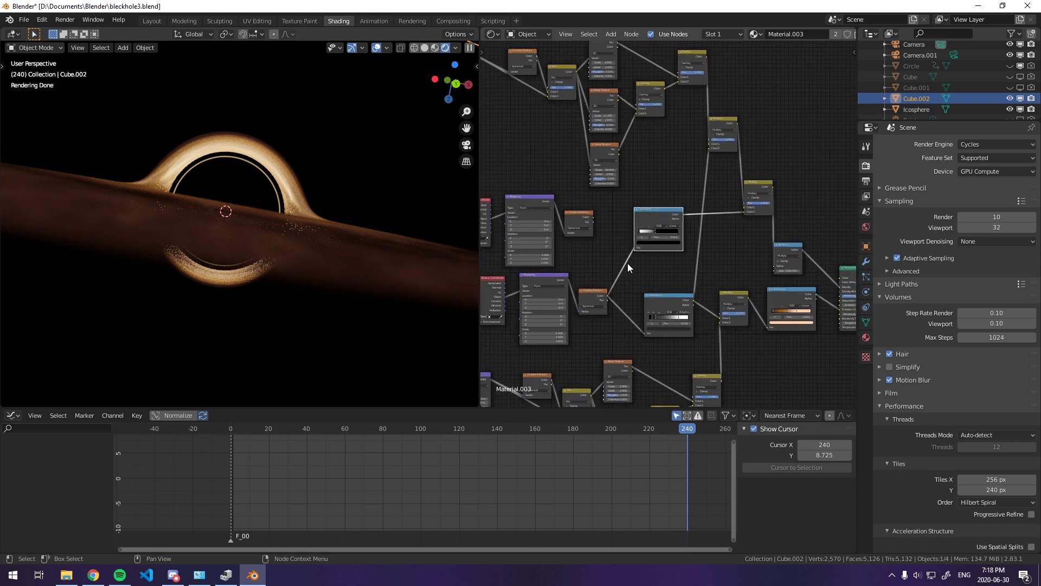
left_click(594, 220)
left_click_drag(626, 241, 634, 248)
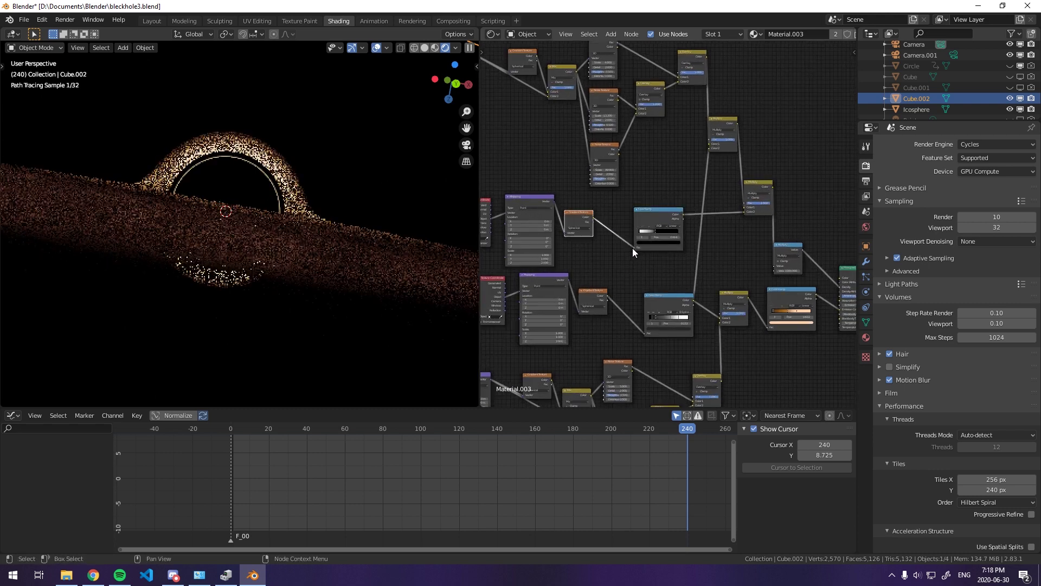
Change the Z scale of the duplicated Mapping node and check the disk's thickness from the side.
middle_click_drag(327, 217, 323, 243)
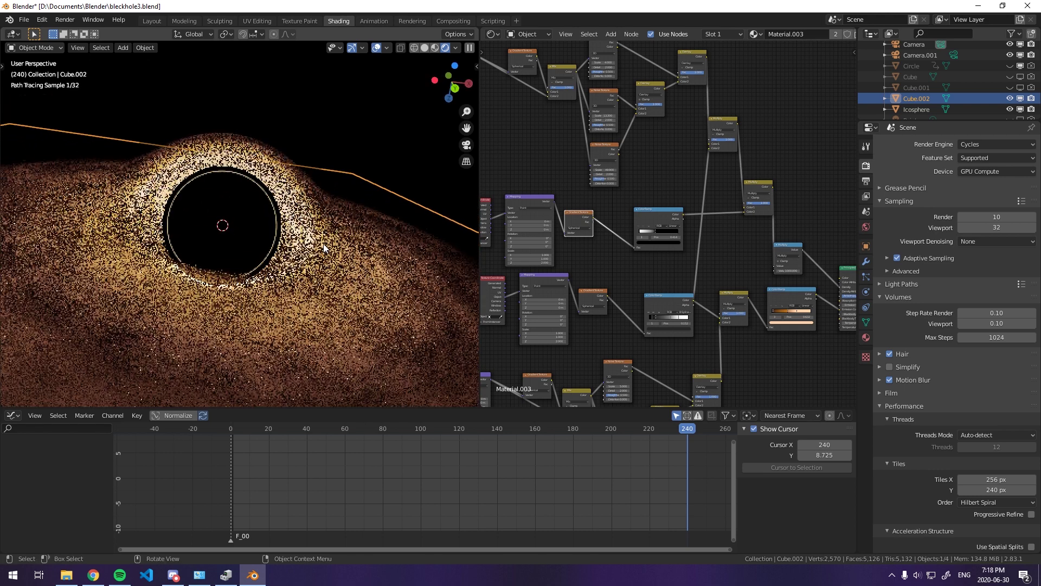
scroll(585, 261, "up", 3)
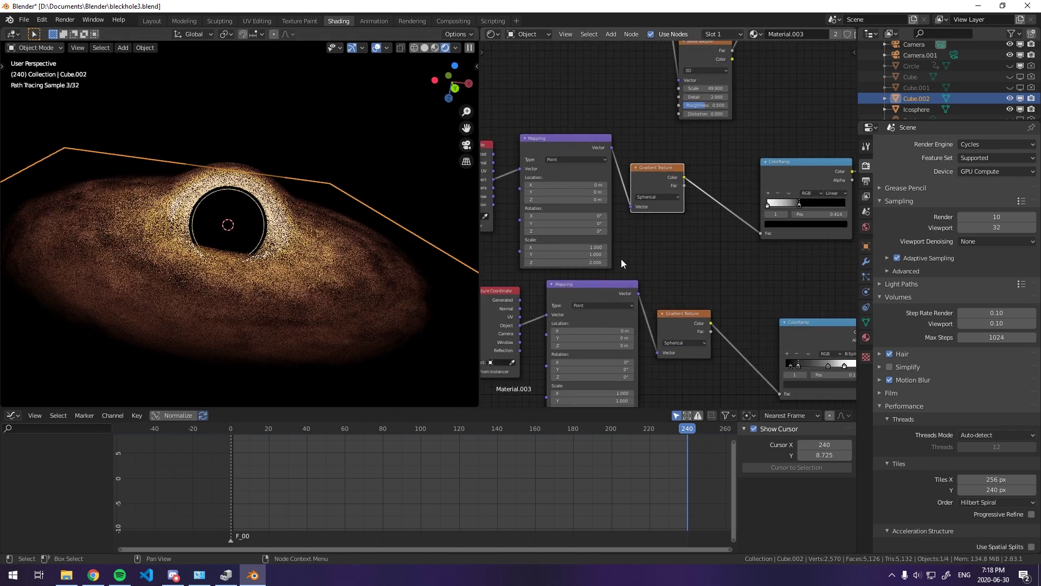
double_click(591, 264)
type("2.0")
key("Return")
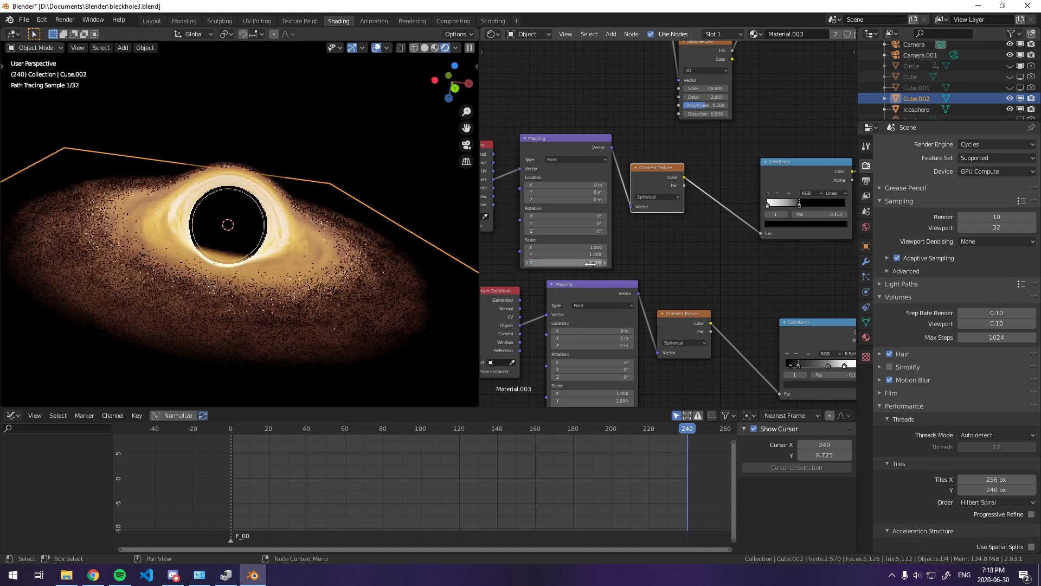
middle_click_drag(276, 286, 293, 271)
scroll(626, 317, "down", 3)
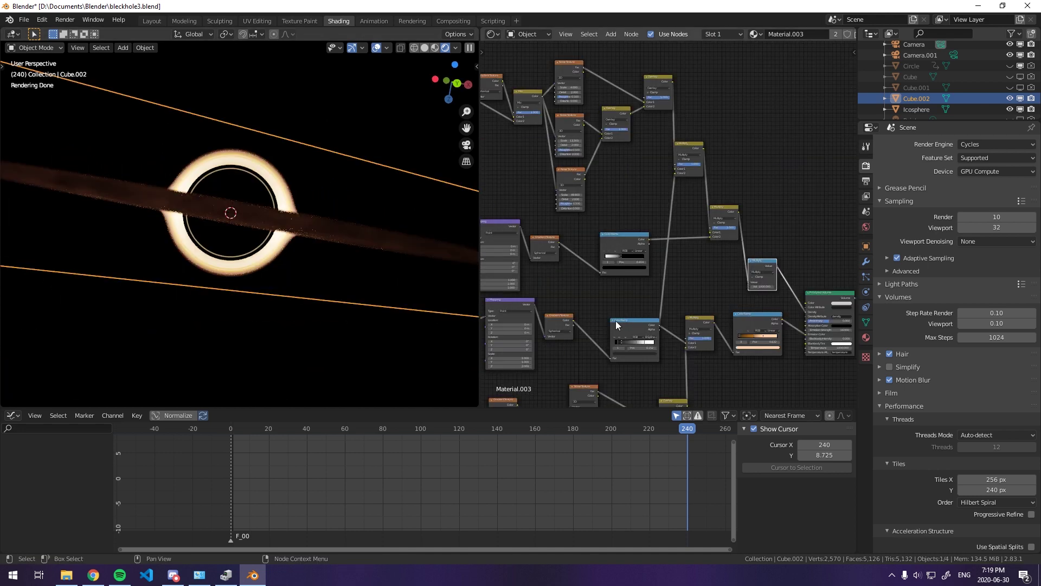
Duplicate the lower ColorRamp, feed it from the duplicated Gradient Texture and link its output to the upper Multiply node.
key("shift+d")
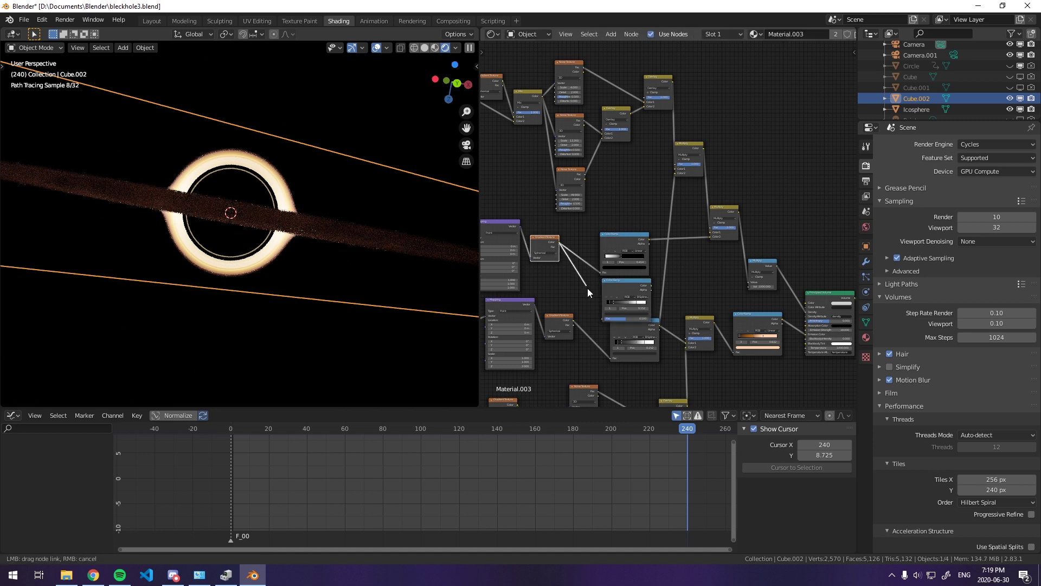
left_click_drag(603, 316, 604, 319)
left_click_drag(651, 285, 678, 174)
Spread the density branch's two ColorRamp nodes apart vertically so they no longer overlap their neighbours.
left_click(623, 237, "shift")
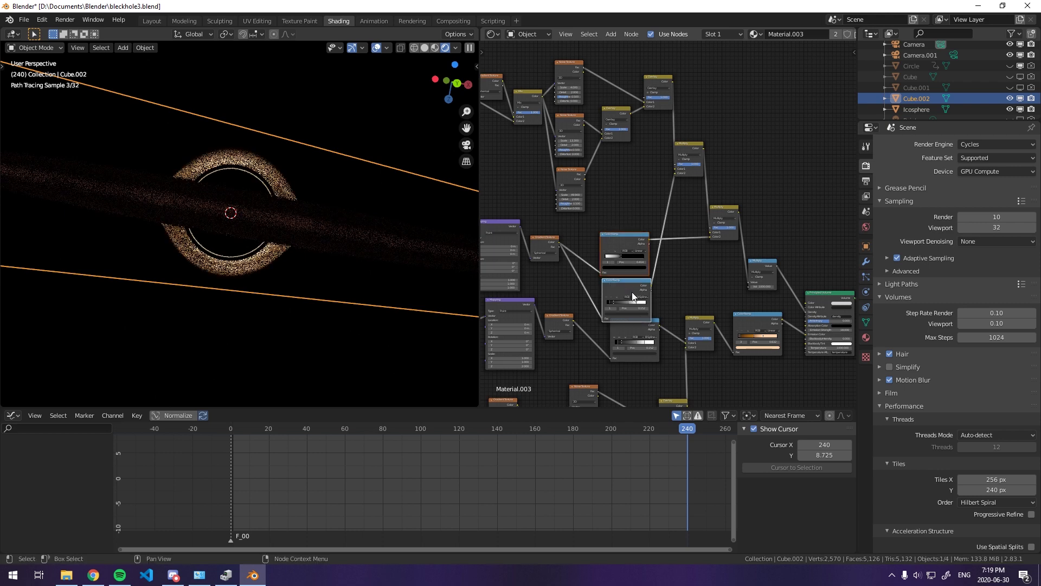
left_click_drag(629, 282, 629, 266)
left_click_drag(625, 218, 627, 207)
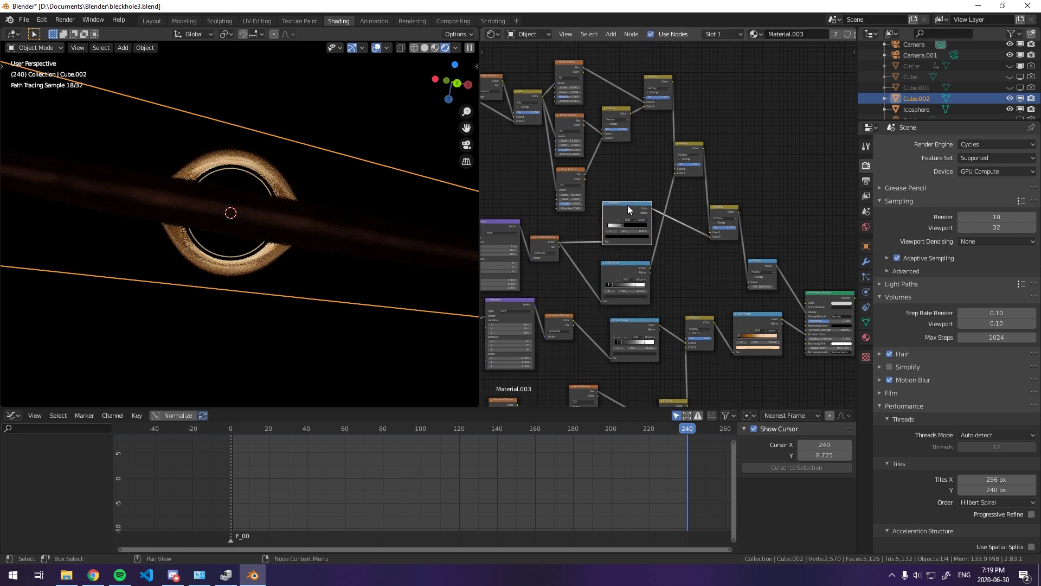
Inspect the disk up close and in the front view, and link the math Multiply output to the Principled Volume's Density.
scroll(249, 210, "up", 6)
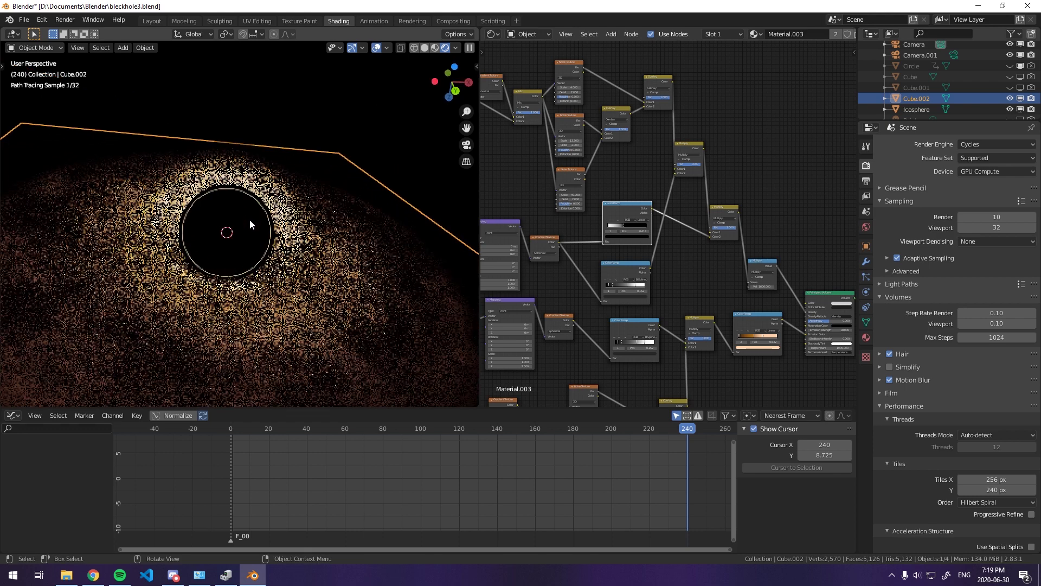
middle_click_drag(248, 220, 285, 180)
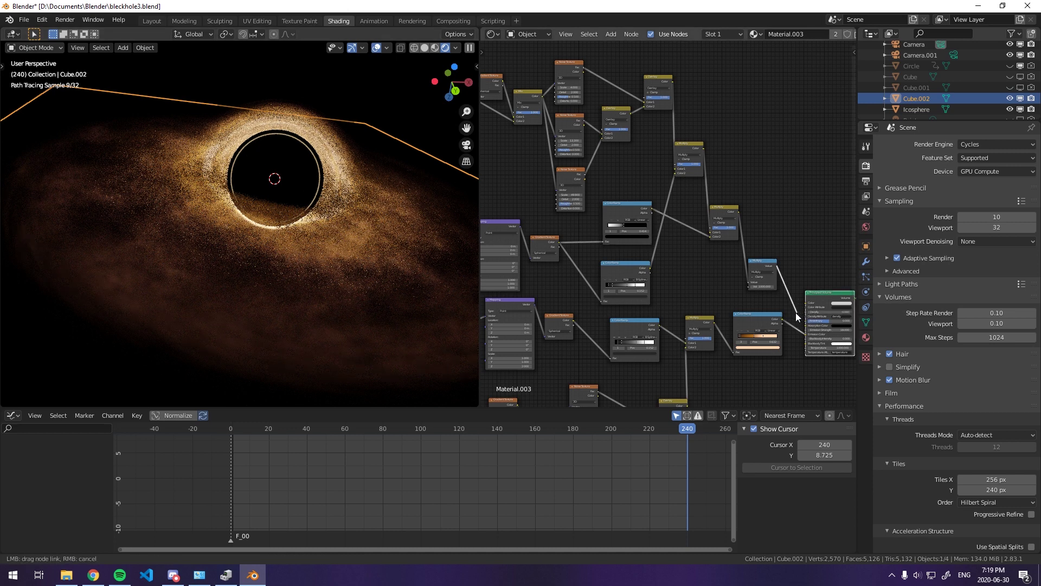
middle_click_drag(227, 268, 239, 234)
key("KP_0")
scroll(239, 230, "up", 5)
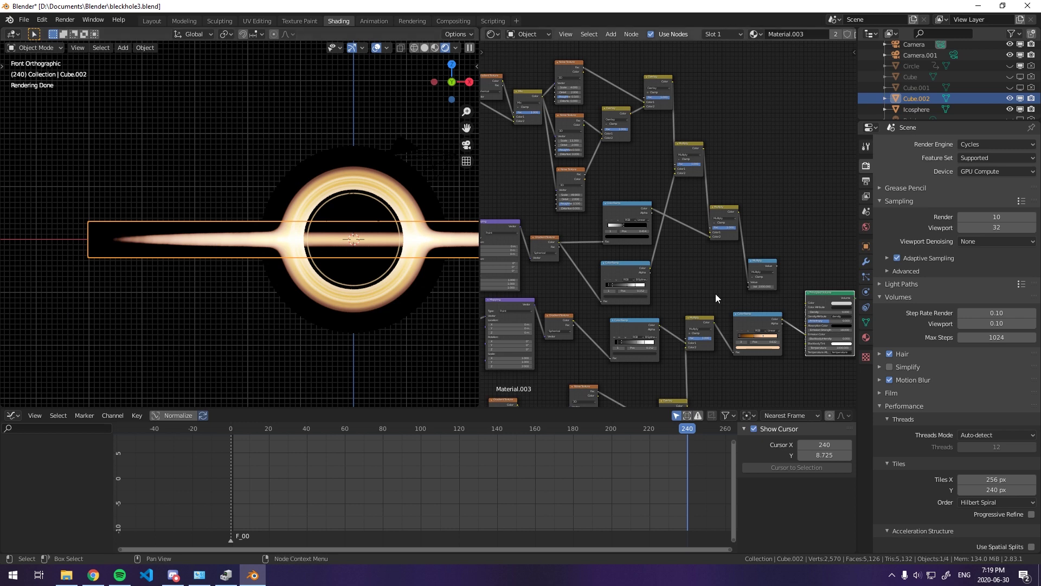
left_click_drag(776, 266, 802, 312)
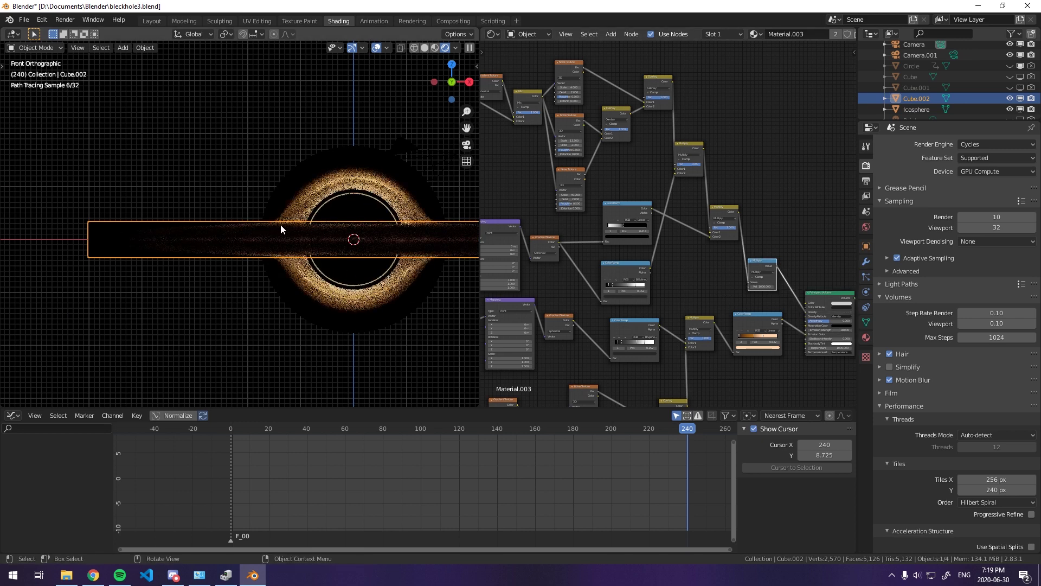
Examine the accretion disk's volume from above, up close around the black hole and through the camera.
middle_click_drag(279, 246, 325, 246)
middle_click_drag(564, 145, 707, 240)
scroll(599, 216, "up", 5)
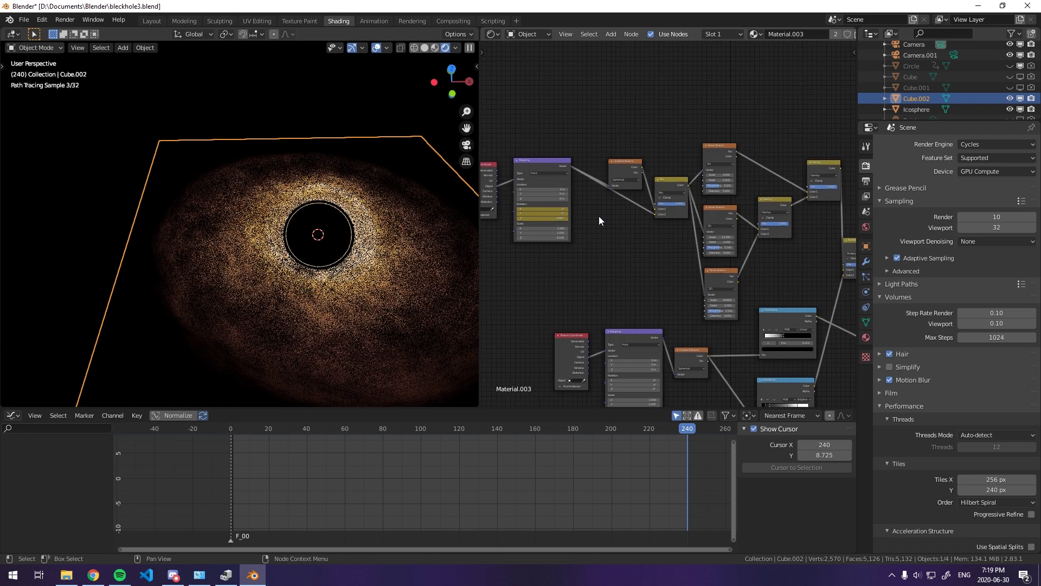
middle_click_drag(688, 158, 611, 163)
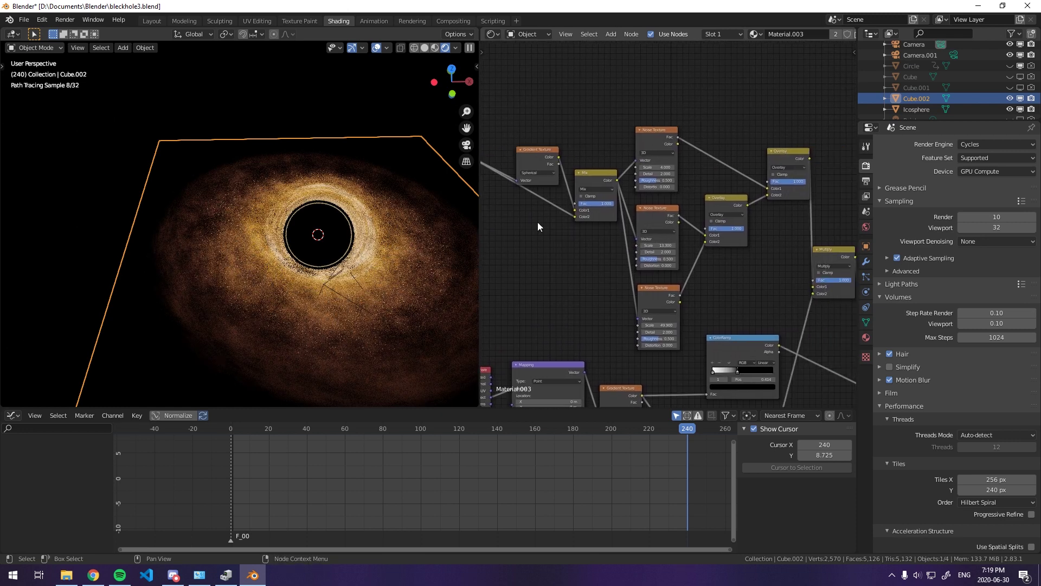
middle_click_drag(347, 222, 267, 271)
scroll(267, 271, "up", 2)
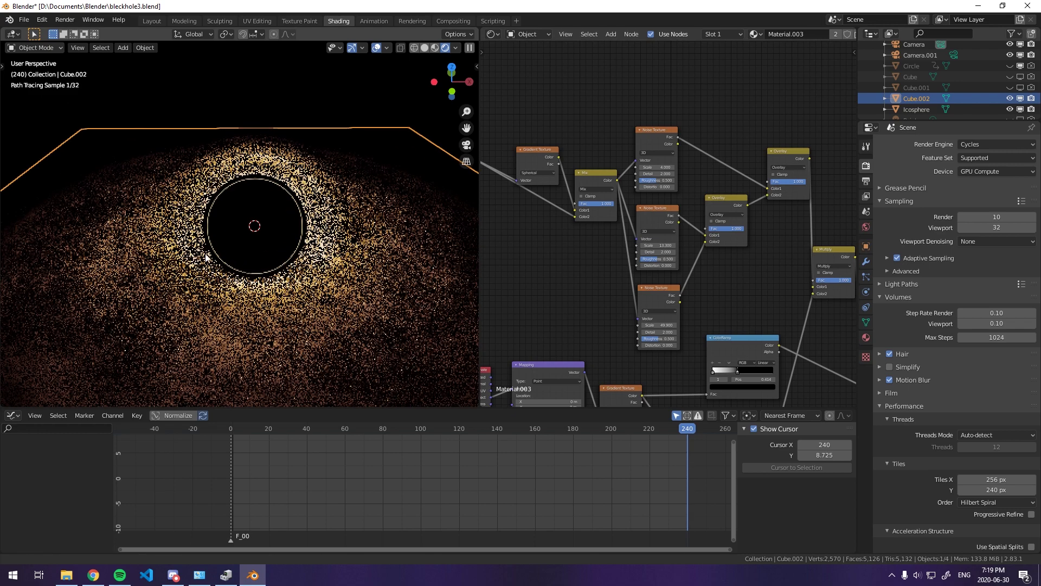
middle_click_drag(205, 256, 298, 249, "shift")
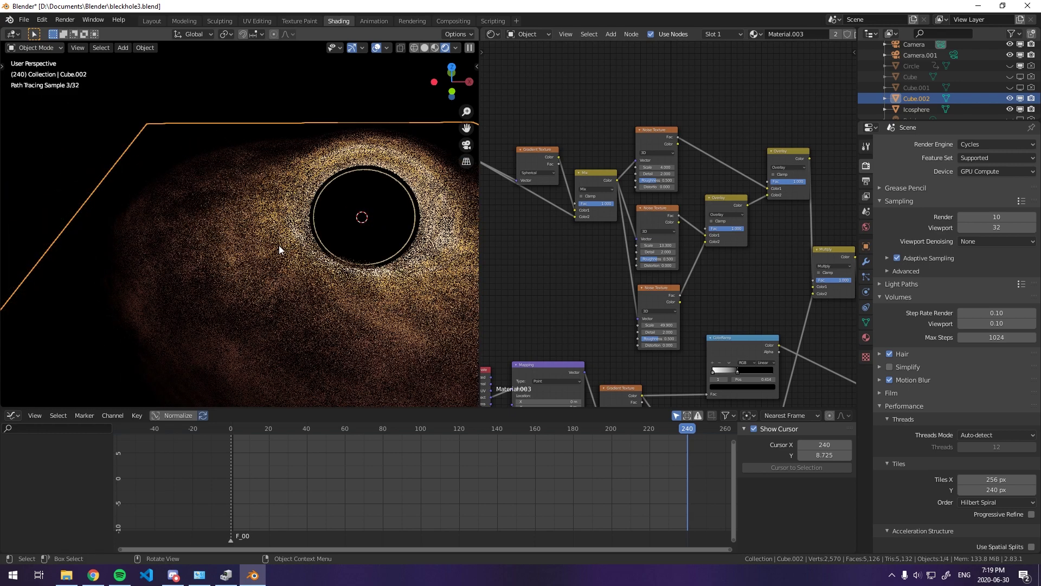
scroll(284, 261, "up", 2)
key("KP_0")
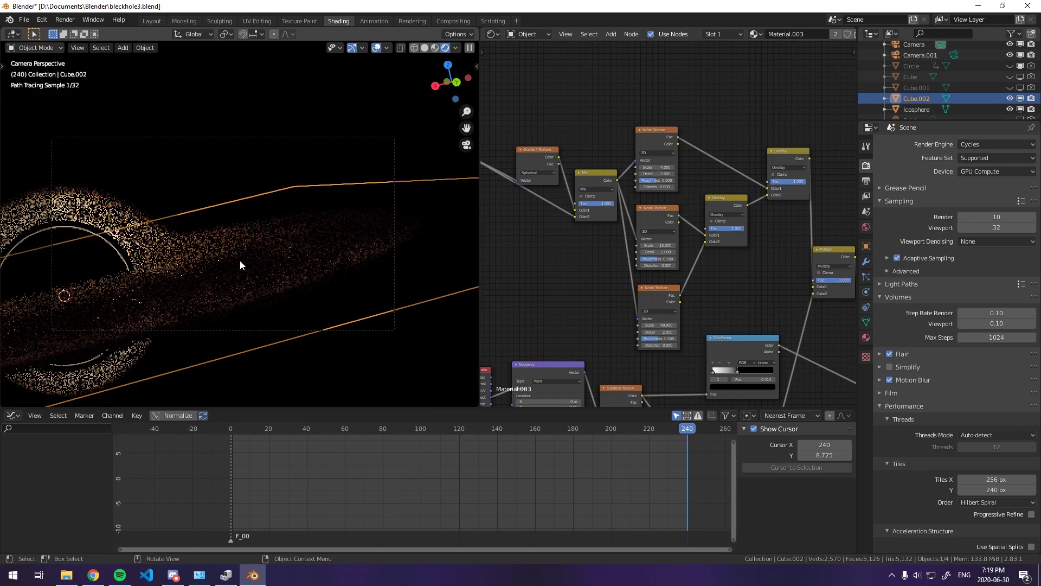
scroll(229, 259, "up", 3)
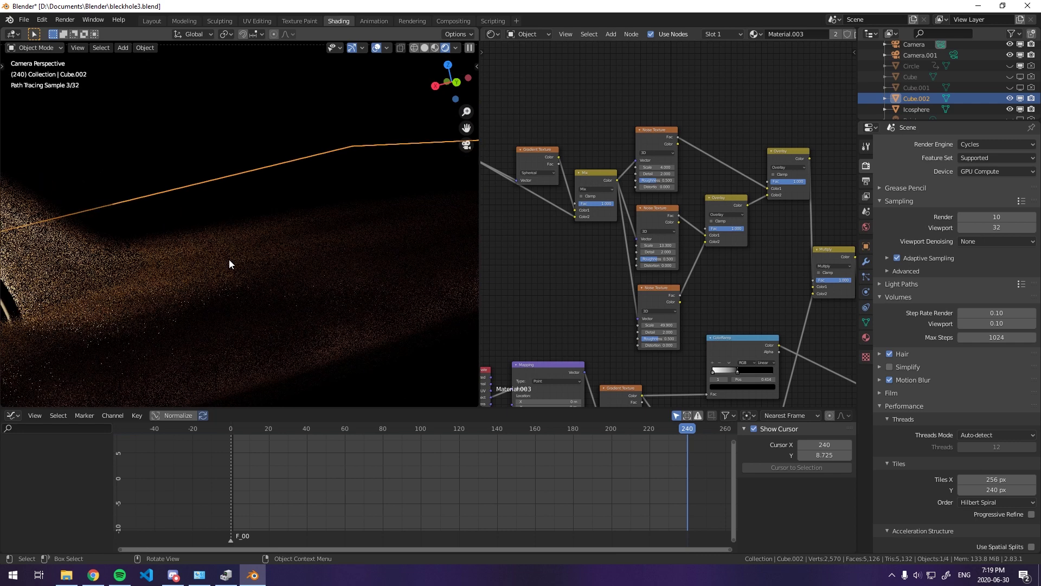
scroll(306, 253, "down", 2)
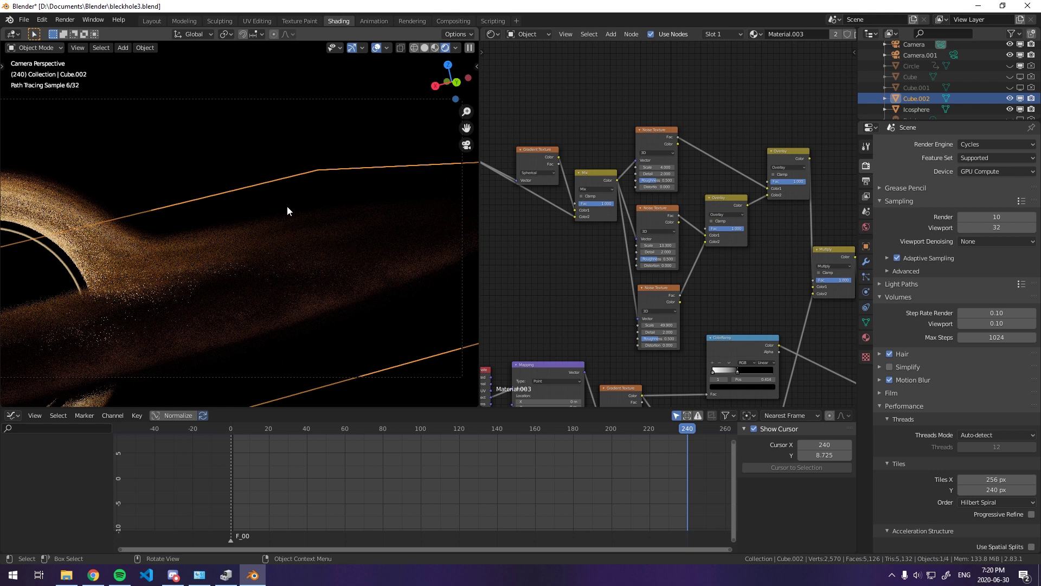
middle_click_drag(288, 207, 258, 225)
scroll(305, 234, "up", 3)
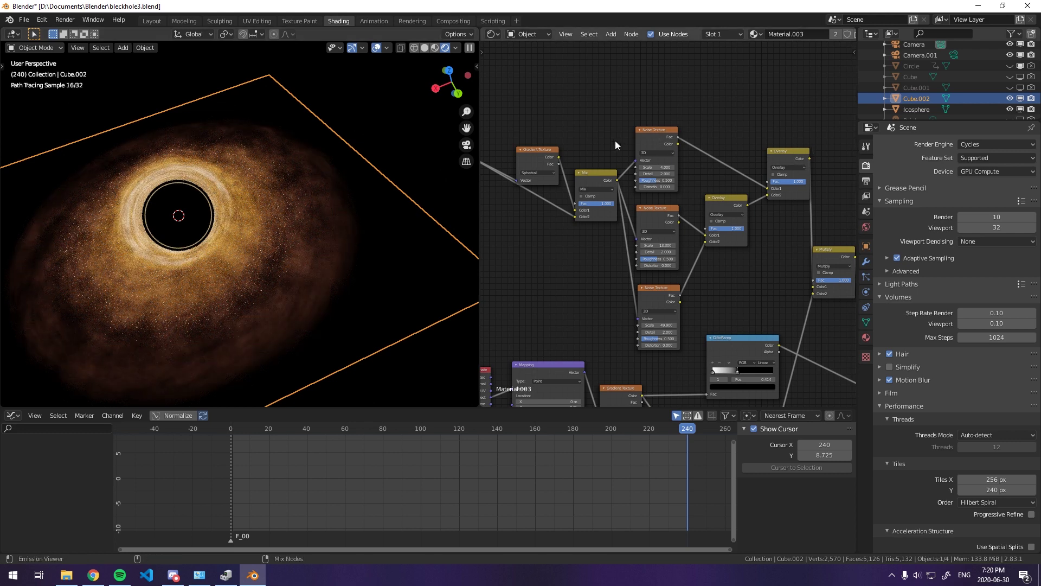
Preview the uppermost Noise Texture of the density branch on the whole disk volume.
left_click(654, 132, "ctrl+shift")
middle_click_drag(379, 201, 349, 176)
scroll(285, 181, "down", 5)
middle_click_drag(284, 183, 282, 195)
scroll(713, 121, "down", 2)
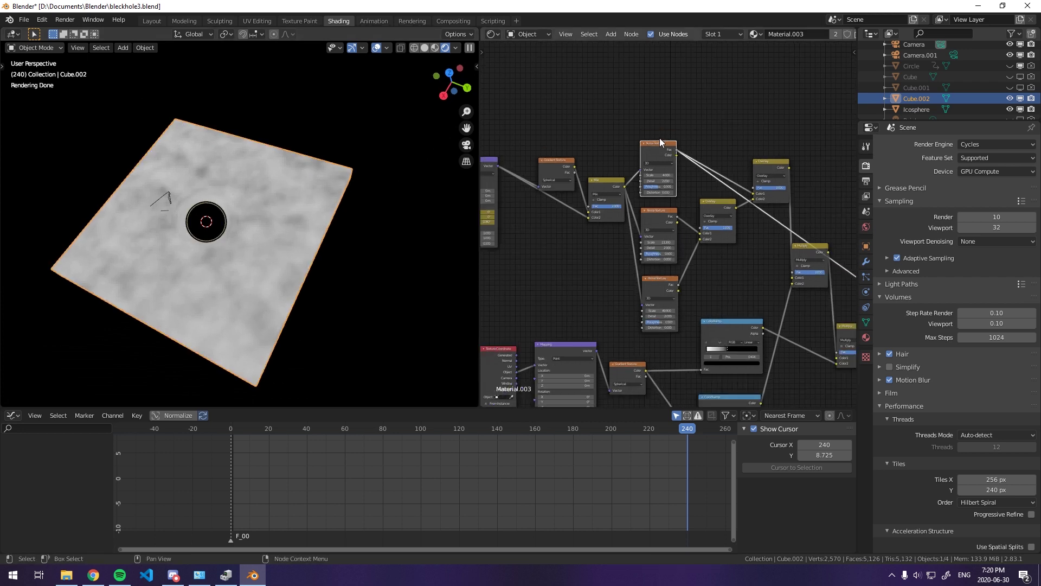
Insert a ColorRamp between the uppermost Noise Texture and the final Overlay node, and place it beside the texture.
mouse_move(657, 141)
left_mouse_down()
mouse_move(643, 131)
mouse_move(653, 121)
left_mouse_up()
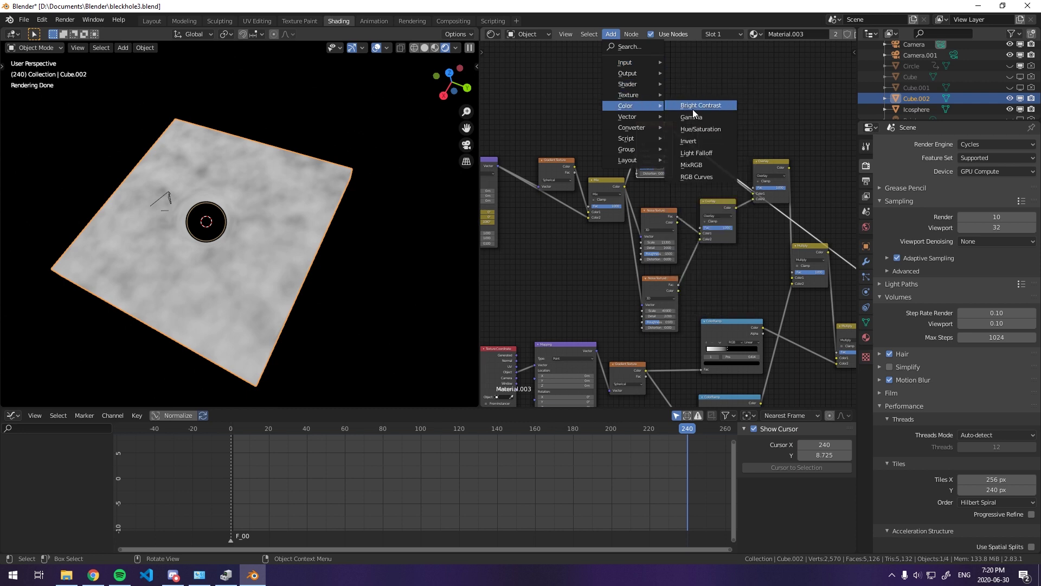
mouse_move(641, 126)
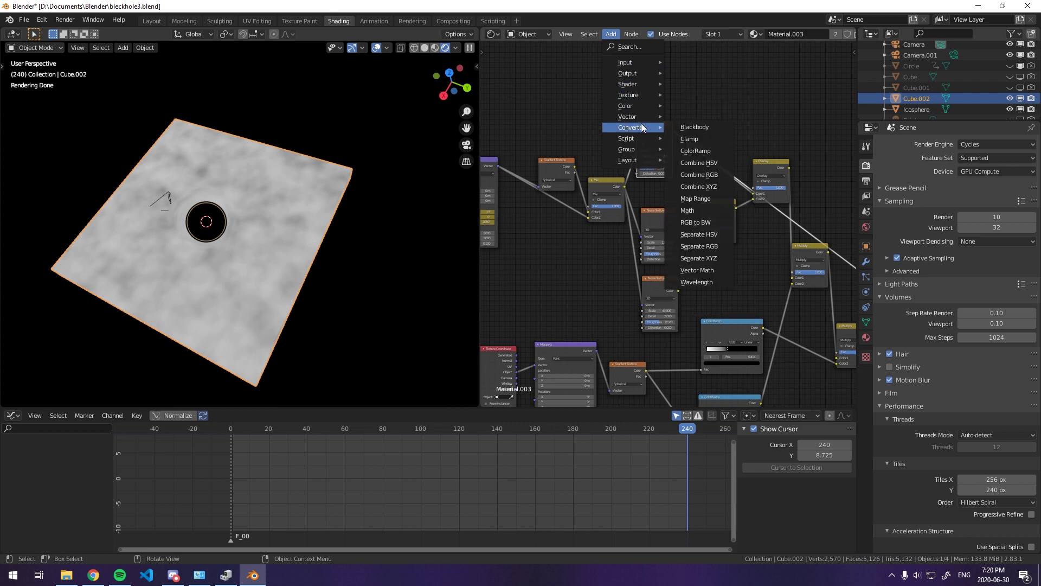
left_click(710, 151)
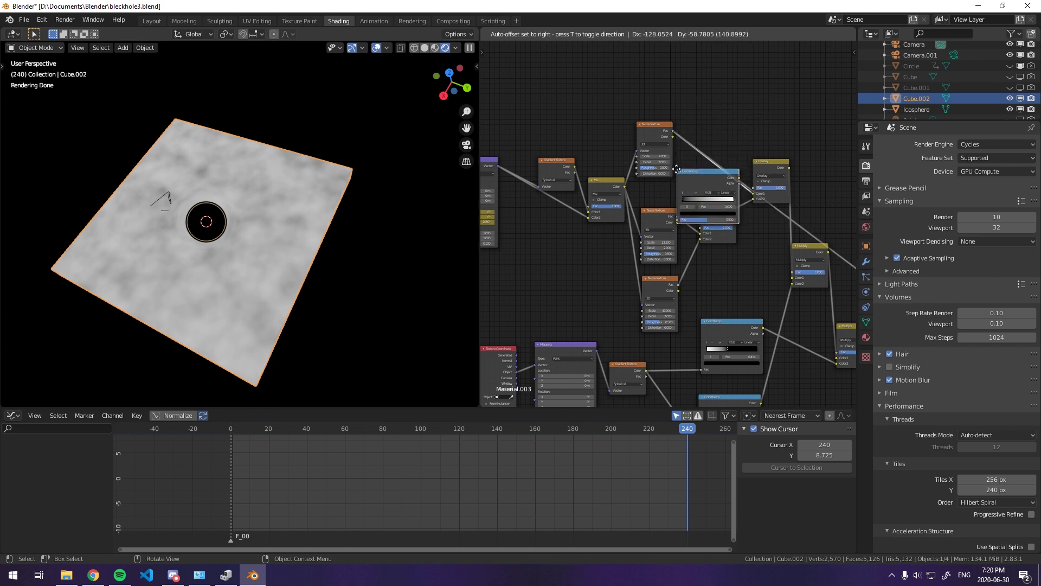
left_click(711, 164)
left_click_drag(711, 166, 727, 125)
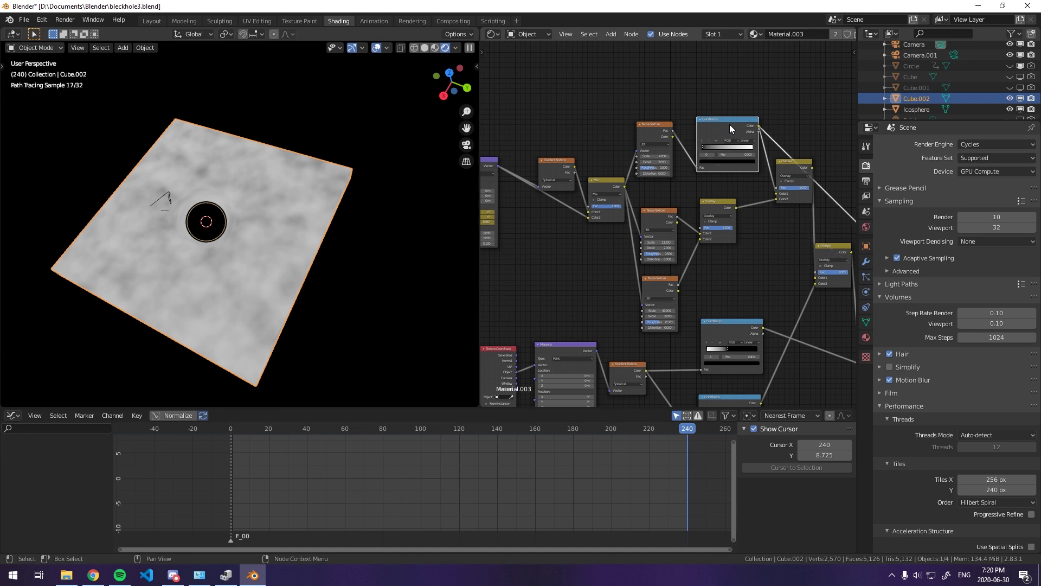
Move the new ColorRamp's black stop towards the middle and set the uppermost Noise Texture's scale to 17.2.
middle_click_drag(730, 125, 704, 130)
left_click_drag(688, 152, 715, 153)
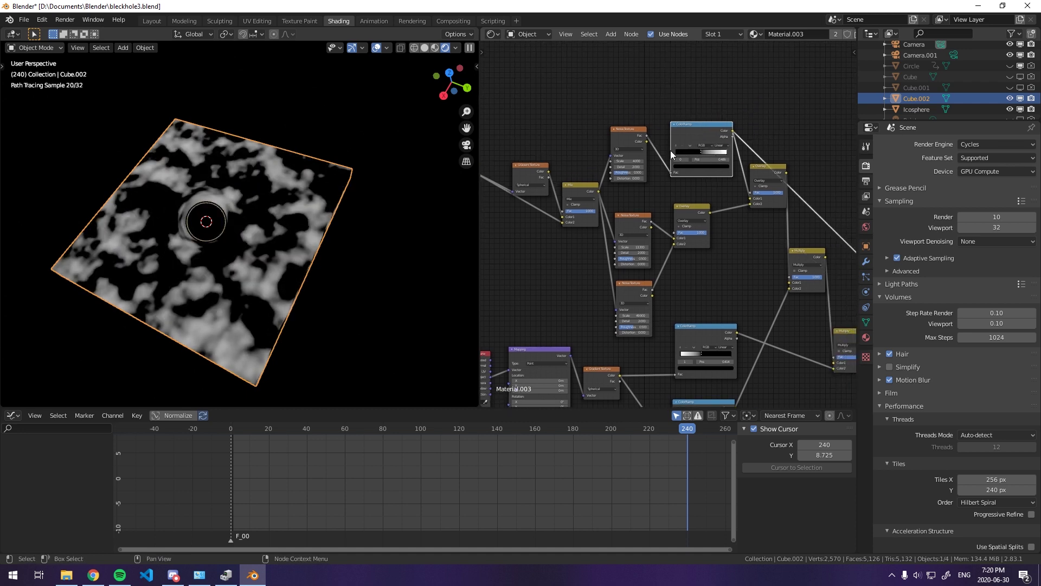
mouse_move(630, 162)
left_mouse_down()
mouse_move(655, 162)
mouse_move(636, 162)
left_mouse_up()
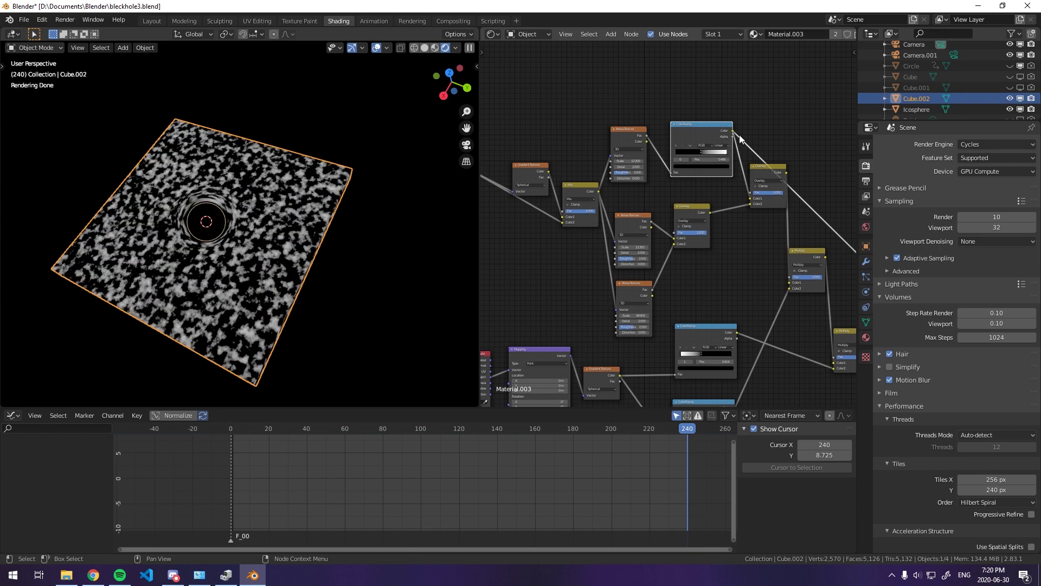
Disconnect the preview from the Material Output's Surface input and check the rendered disk up close and through the camera.
middle_click_drag(766, 135, 691, 124)
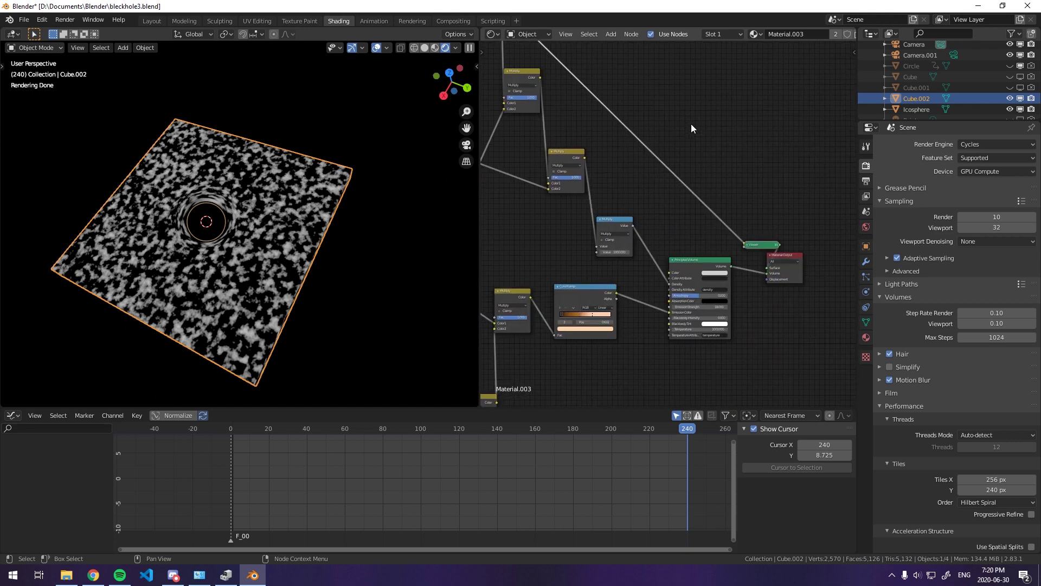
left_click_drag(764, 267, 766, 273)
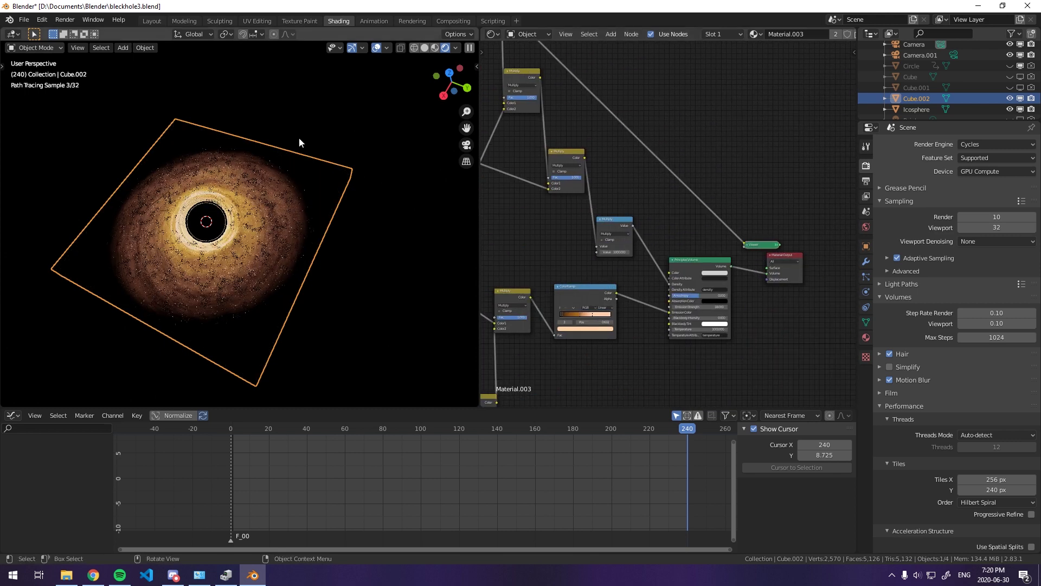
middle_click_drag(301, 113, 285, 152)
scroll(321, 113, "up", 6)
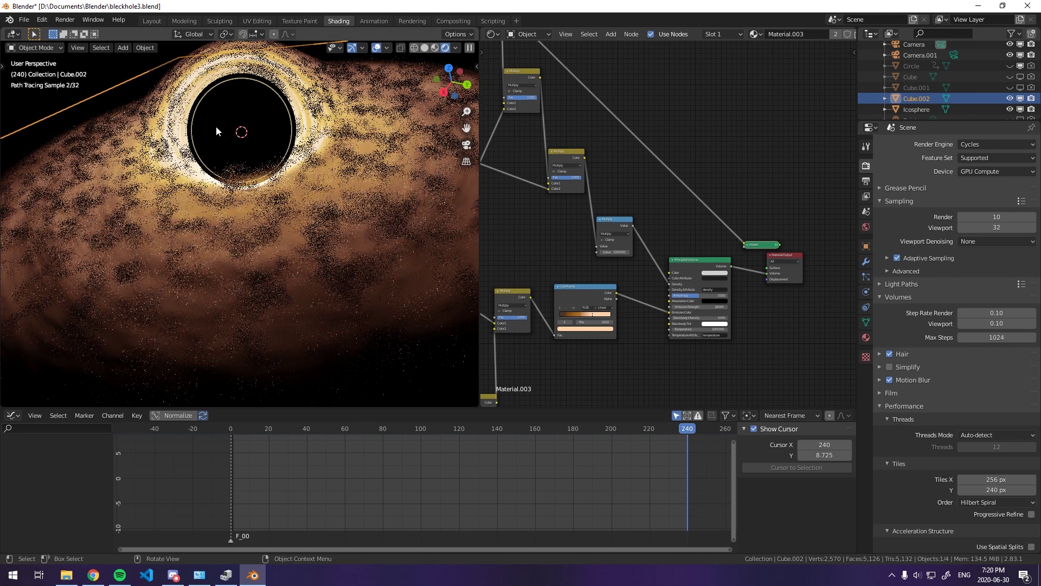
key("KP_0")
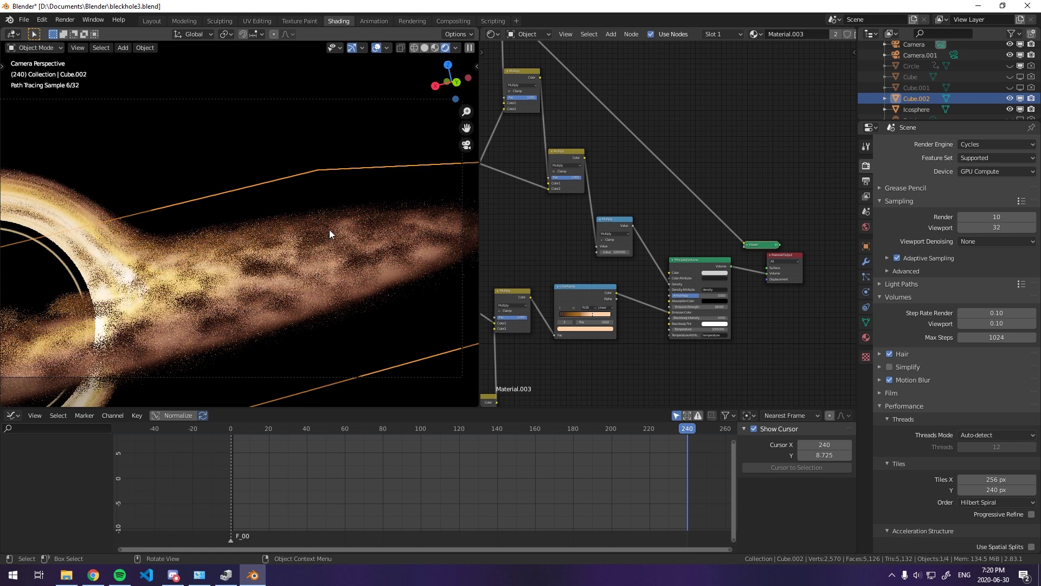
middle_click_drag(308, 244, 293, 217)
Try different factors on the Mix node that feeds the density branch's three Noise Textures.
middle_click_drag(624, 228, 664, 223)
scroll(724, 217, "up", 1)
middle_click_drag(741, 240, 688, 205)
scroll(655, 220, "up", 1)
scroll(649, 206, "down", 2)
middle_click_drag(594, 210, 635, 210)
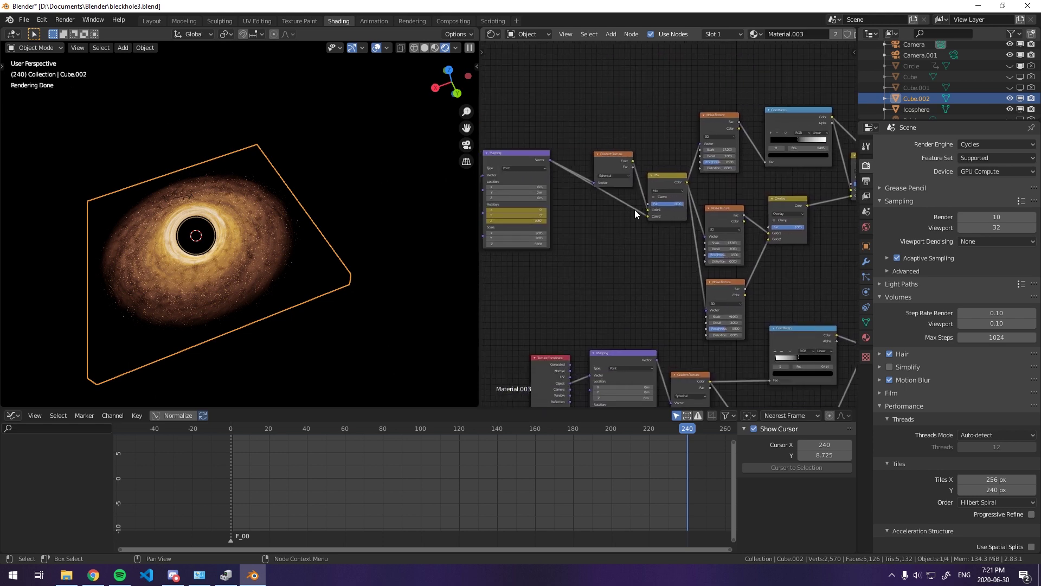
scroll(635, 210, "up", 2)
left_click(720, 163)
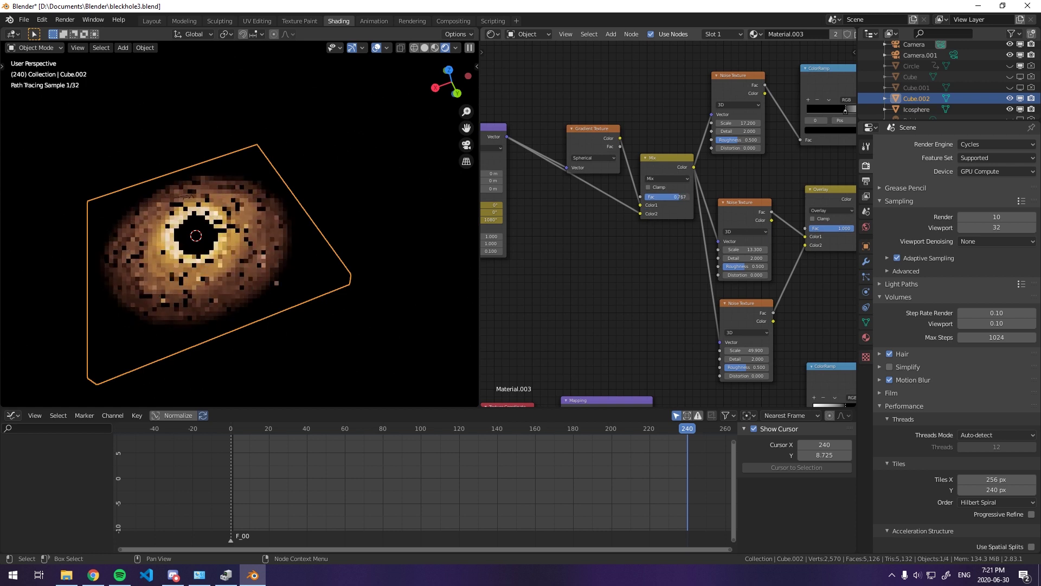
middle_click_drag(721, 164, 626, 186)
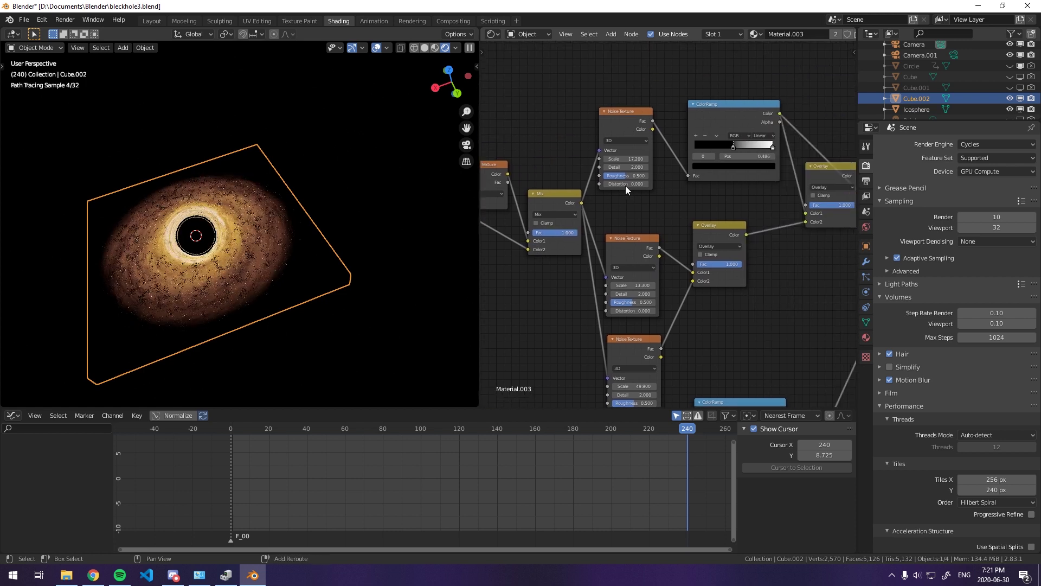
Preview the uppermost ColorRamp on the disk and set its black stop's position to 0.423.
left_click(743, 103, "ctrl+shift")
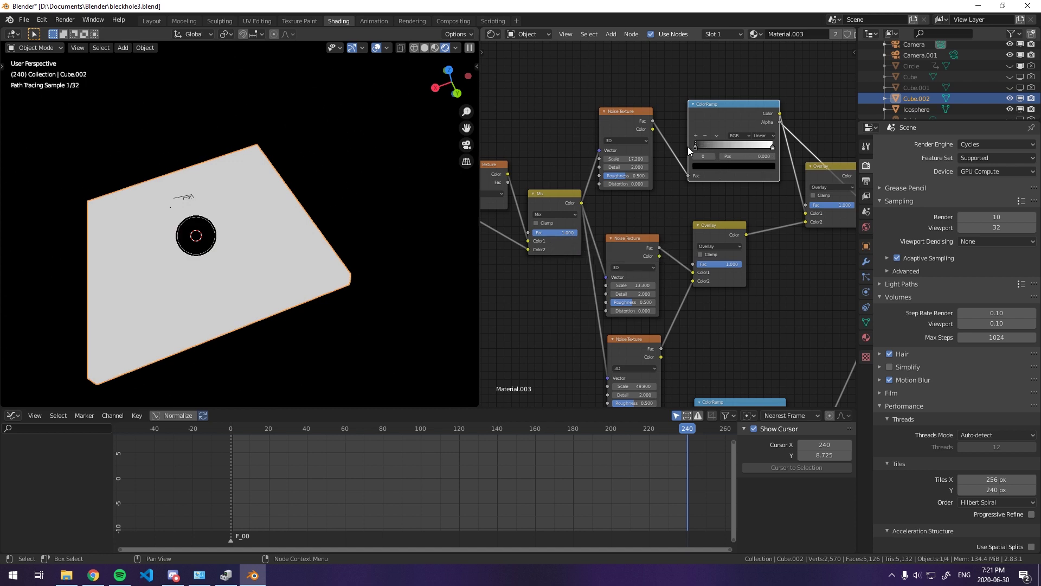
left_click_drag(695, 147, 713, 146)
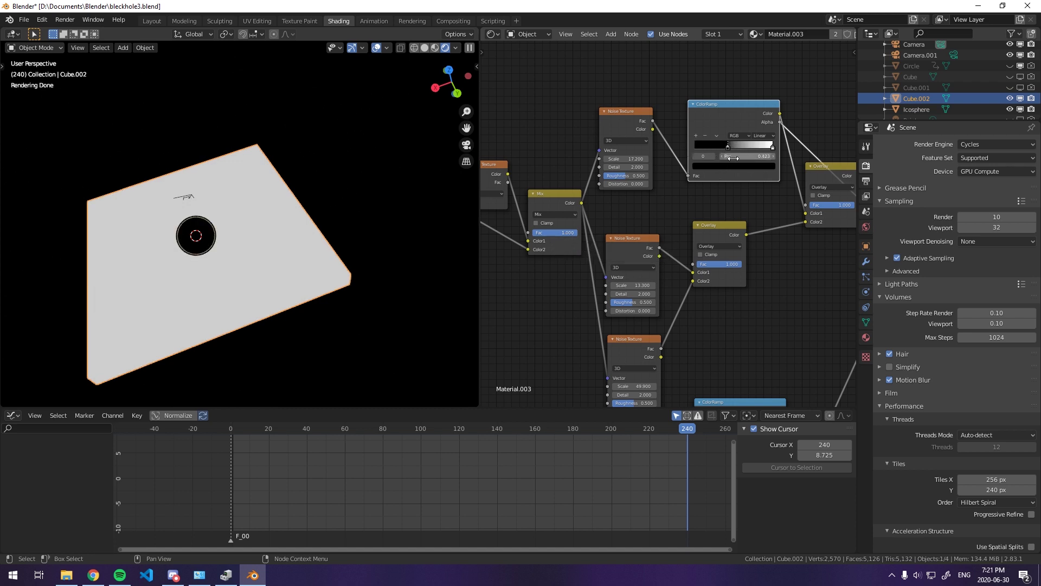
scroll(787, 142, "down", 1)
middle_click_drag(776, 134, 600, 108)
scroll(658, 159, "down", 3)
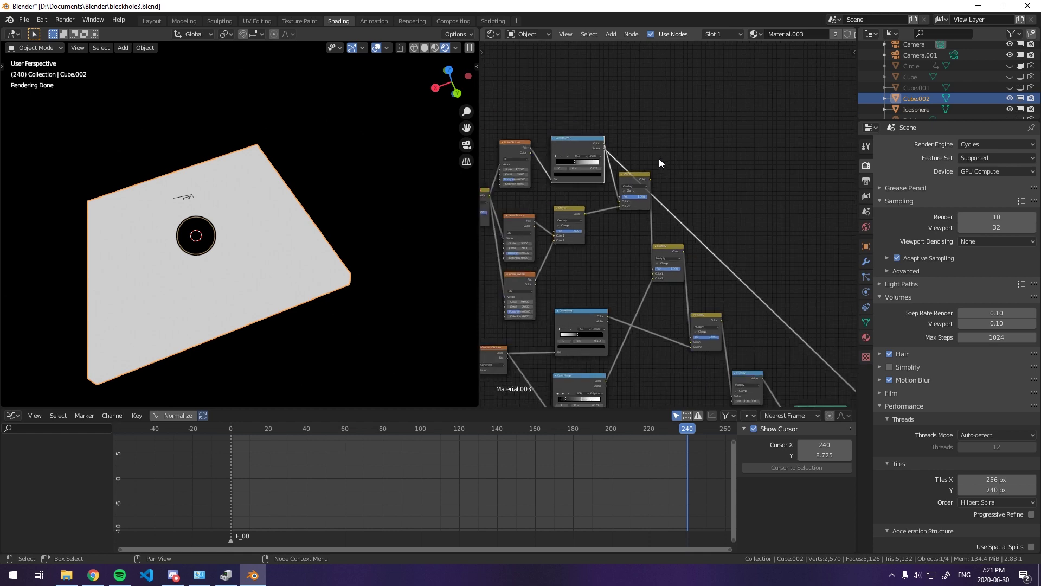
Set the factor of the Mix node feeding the Noise Textures to 0.350 and preview the final Overlay node.
scroll(709, 226, "up", 4)
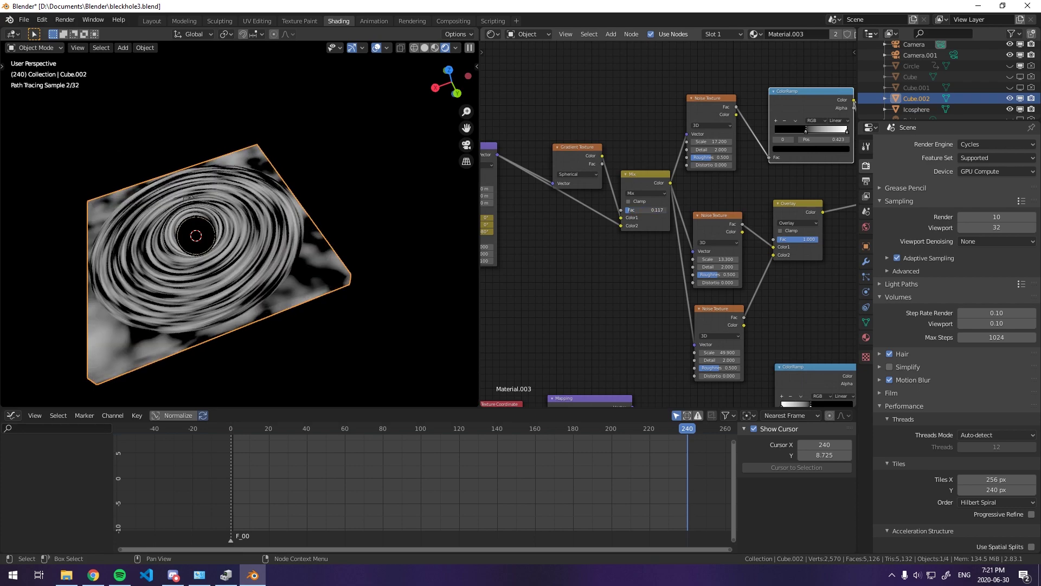
mouse_move(645, 210)
left_mouse_down()
mouse_move(636, 210)
mouse_move(666, 210)
mouse_move(640, 210)
left_mouse_up()
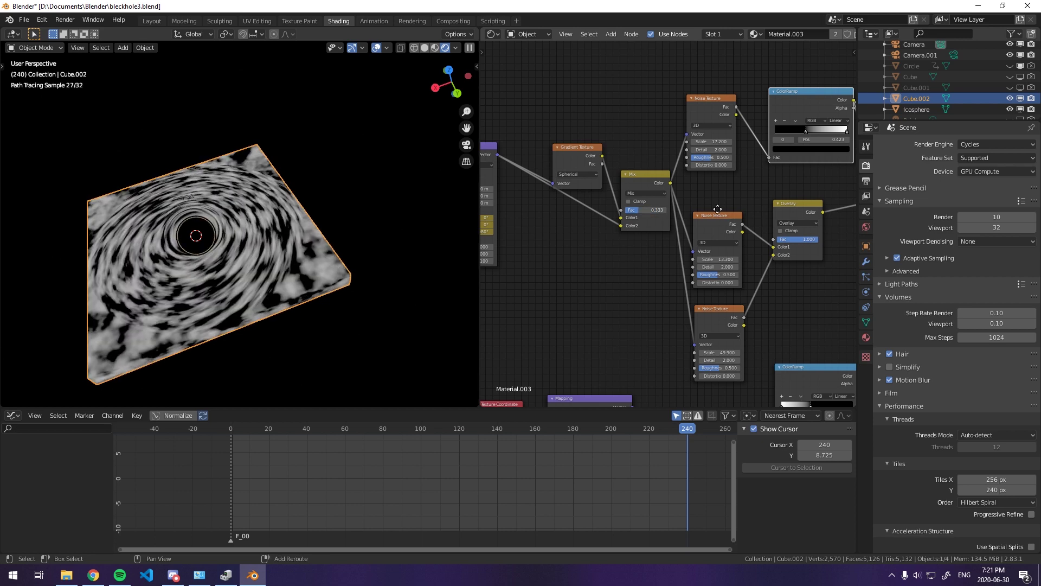
scroll(665, 197, "down", 2)
left_click(743, 157)
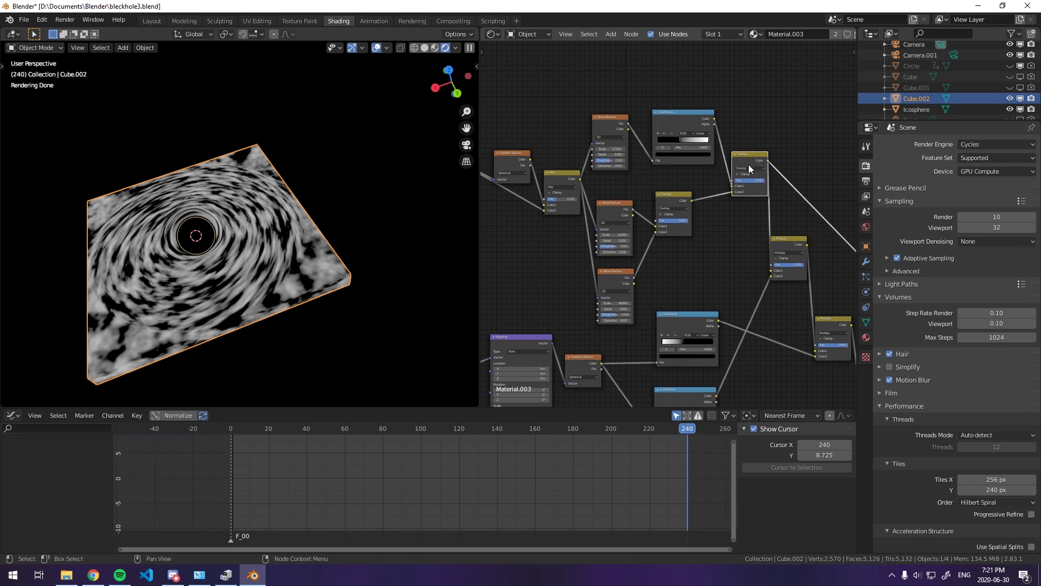
scroll(302, 271, "up", 5)
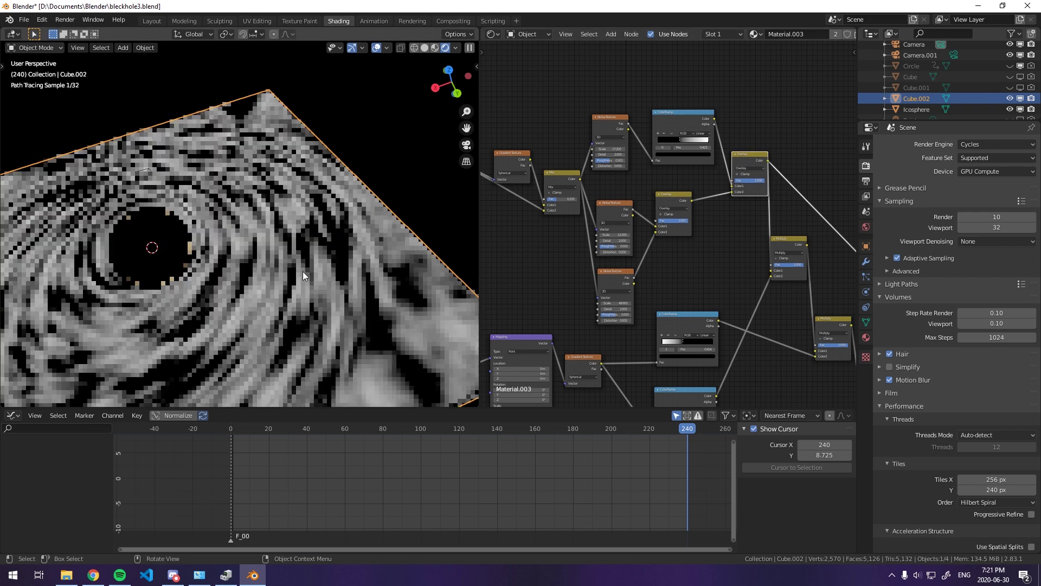
mouse_move(568, 200)
left_mouse_down()
mouse_move(602, 200)
mouse_move(569, 200)
left_mouse_up()
Set the middle Noise Texture's scale to 10.6 and the uppermost one's detail to 13.4, and check the swirl pattern.
scroll(609, 234, "up", 4)
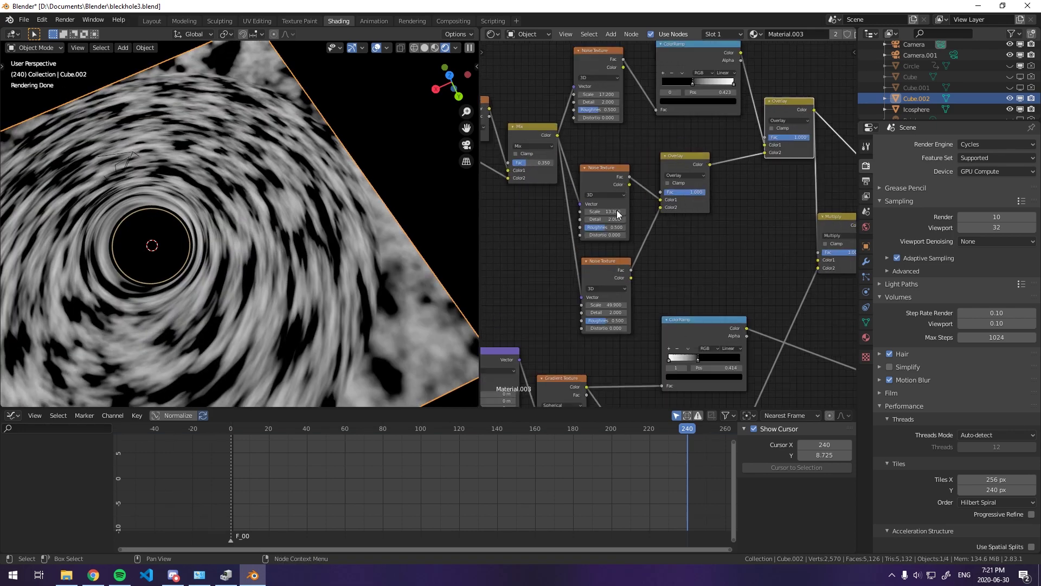
left_click_drag(609, 232, 627, 232)
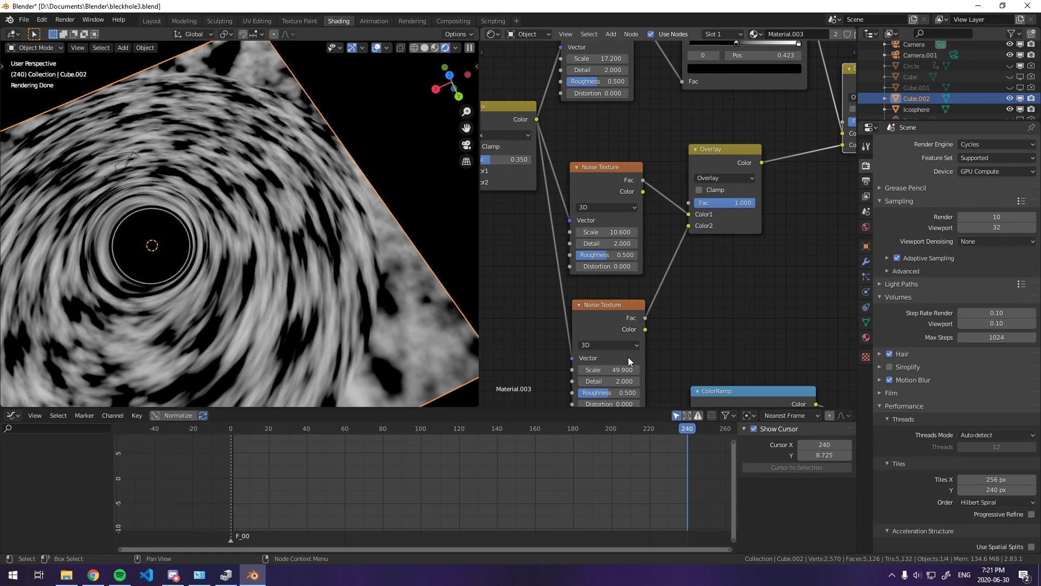
middle_click_drag(605, 70, 617, 186)
left_click_drag(617, 186, 653, 186)
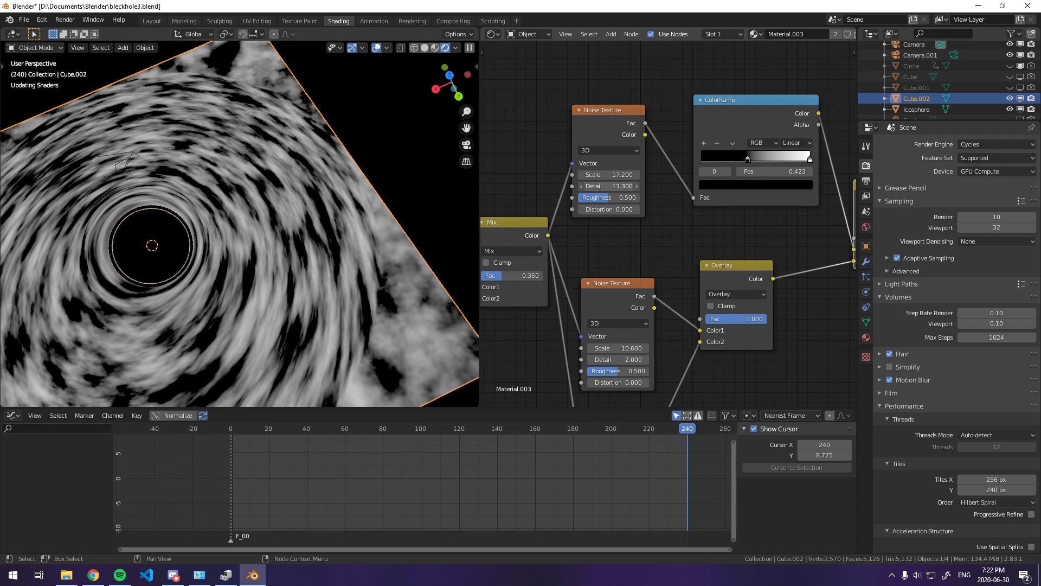
middle_click_drag(282, 95, 224, 171)
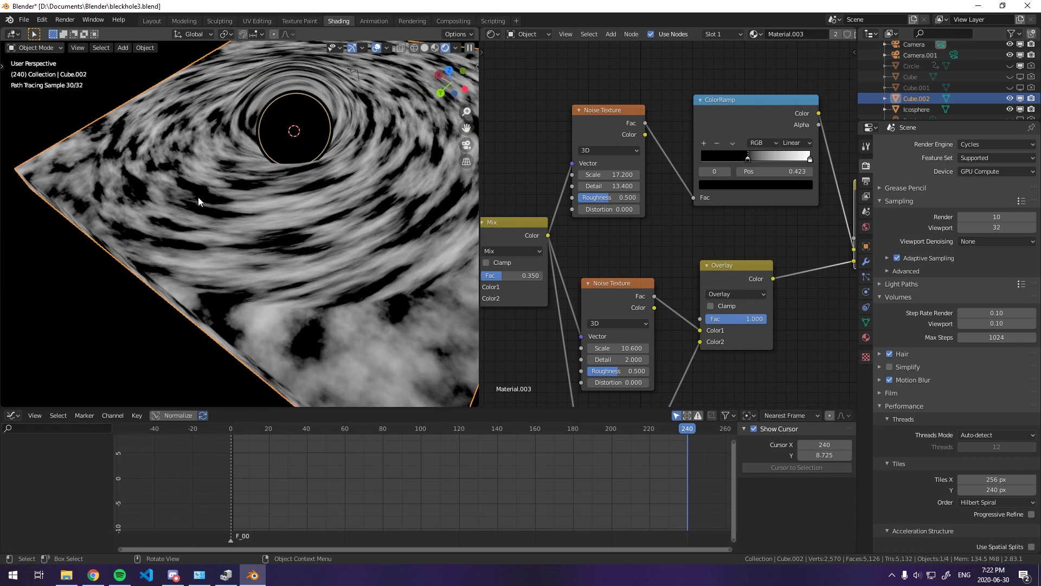
scroll(326, 255, "down", 6)
Output the disk's full volume shader again instead of the Overlay preview, and view it through the scene camera.
middle_click_drag(694, 337, 566, 188)
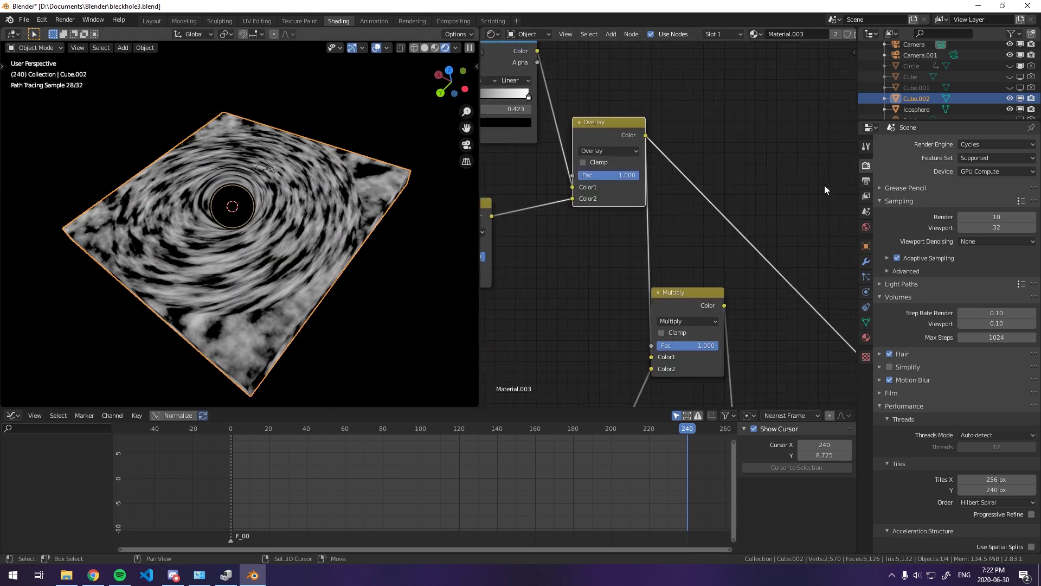
scroll(922, 272, "down", 5)
scroll(698, 235, "down", 7)
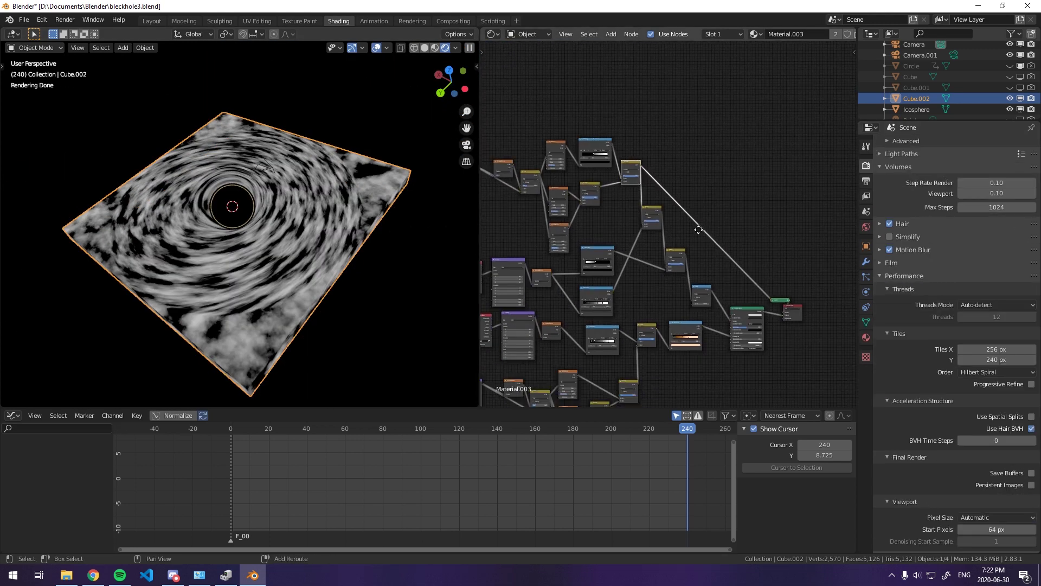
left_click(770, 293)
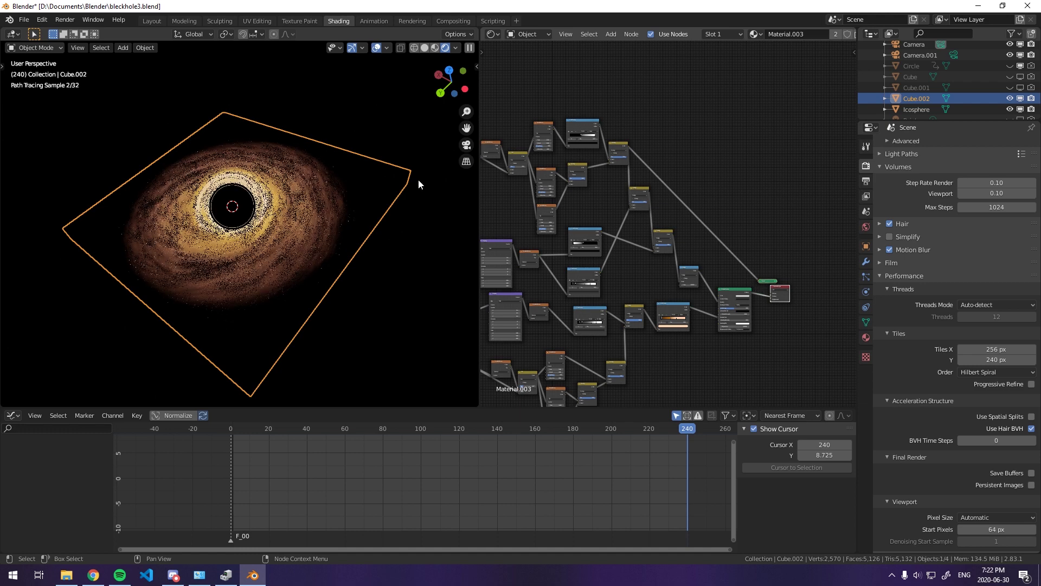
key("KP_0")
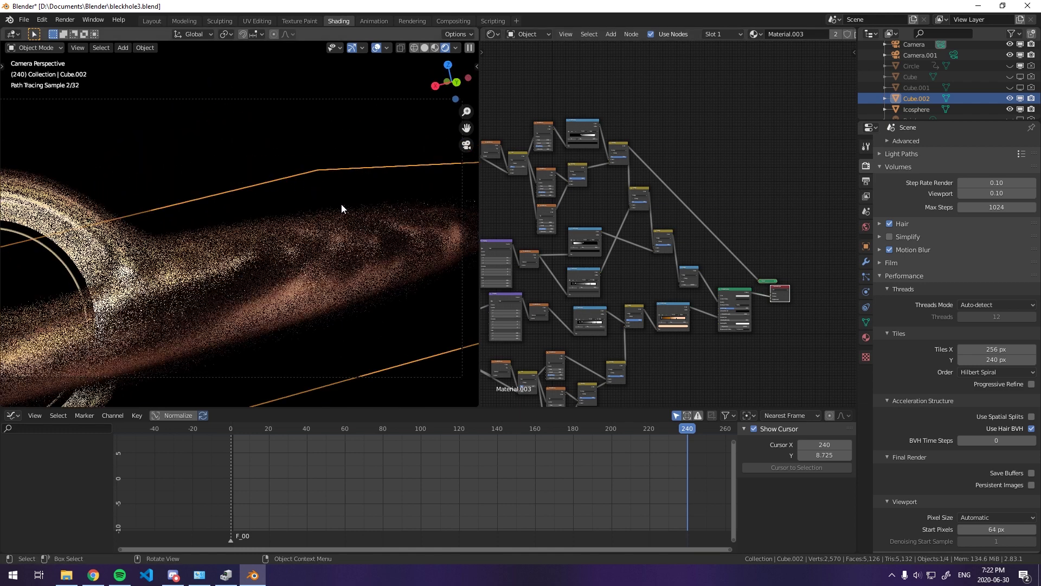
Set the scale of the density branch's uppermost Noise Texture to 36.5.
middle_click_drag(604, 169, 711, 193)
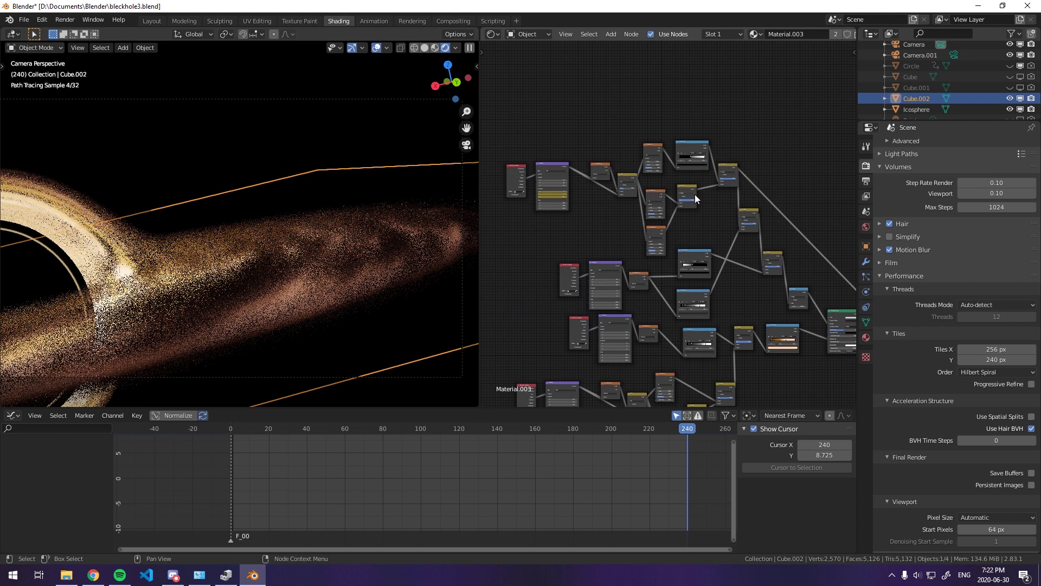
scroll(695, 194, "up", 4)
scroll(661, 145, "up", 3)
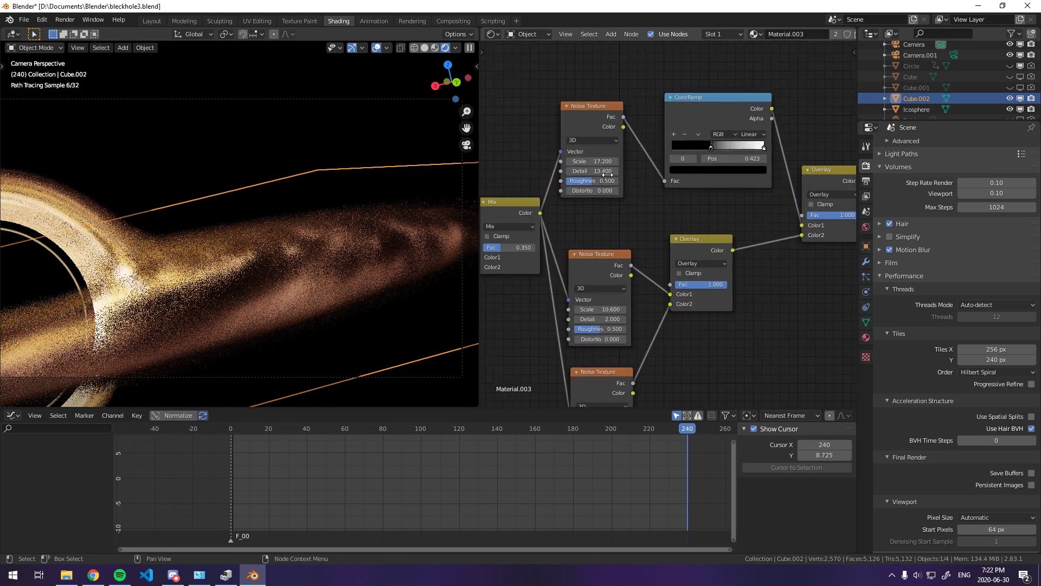
left_click_drag(593, 161, 681, 161)
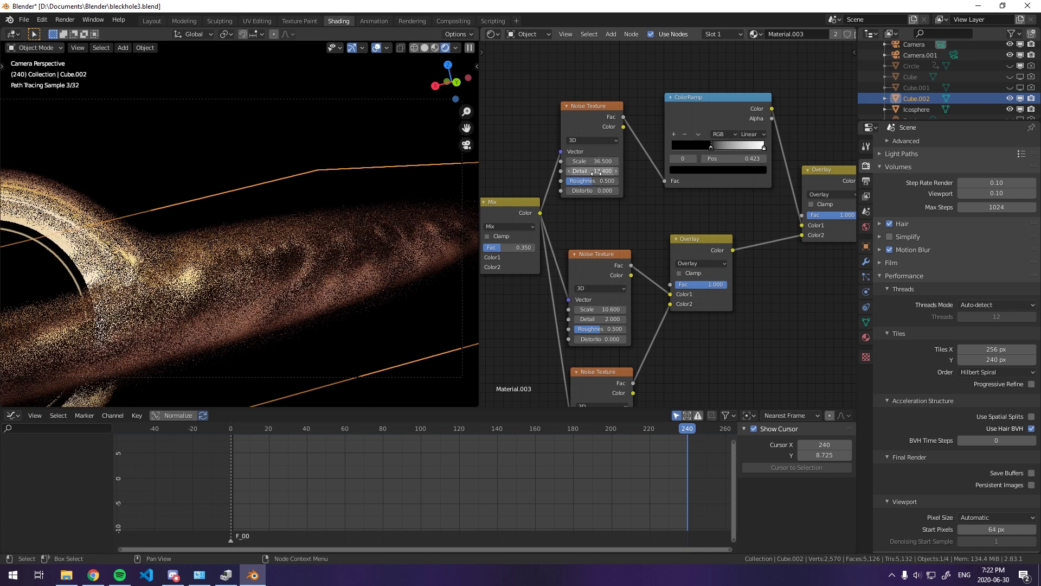
Examine the disk's finer streaks from above and from a low angle, and return to the camera view.
middle_click_drag(397, 192, 338, 248)
scroll(338, 249, "up", 5)
middle_click_drag(193, 150, 214, 206)
scroll(711, 329, "down", 3)
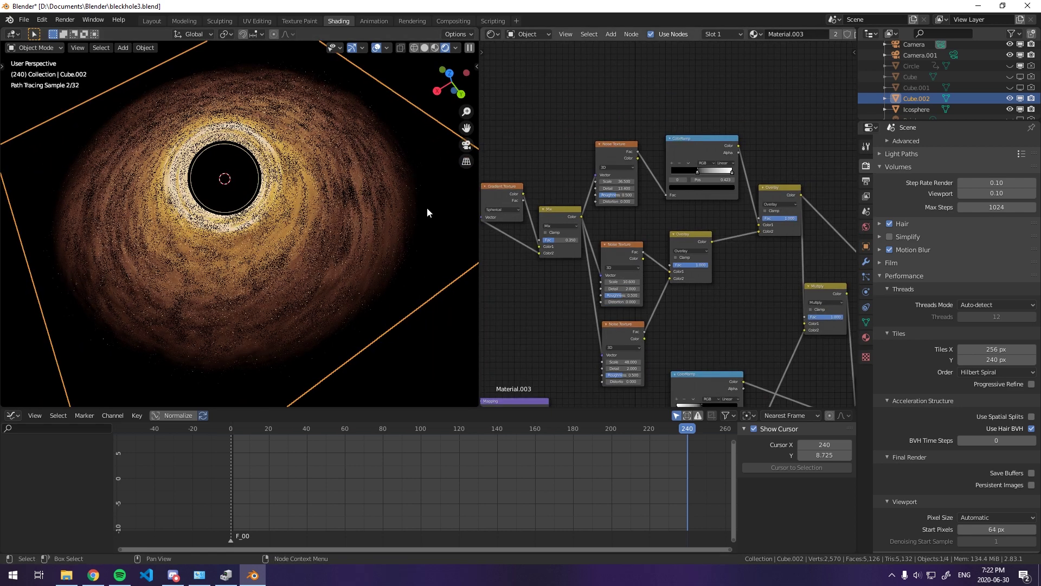
scroll(356, 180, "up", 3)
mouse_move(351, 195)
middle_mouse_down()
mouse_move(357, 180)
mouse_move(343, 157)
middle_mouse_up()
scroll(343, 178, "up", 2)
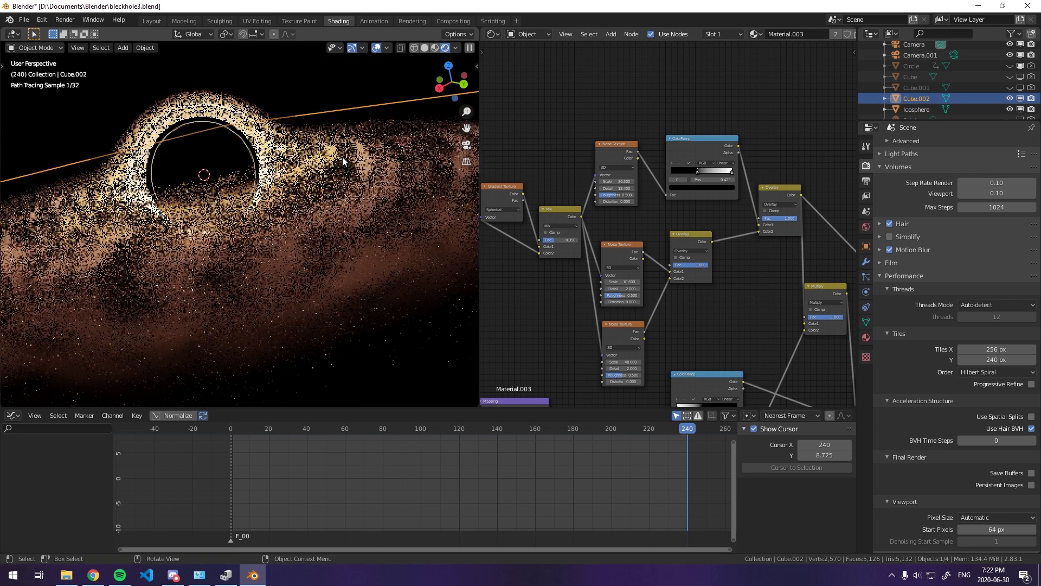
key("KP_0")
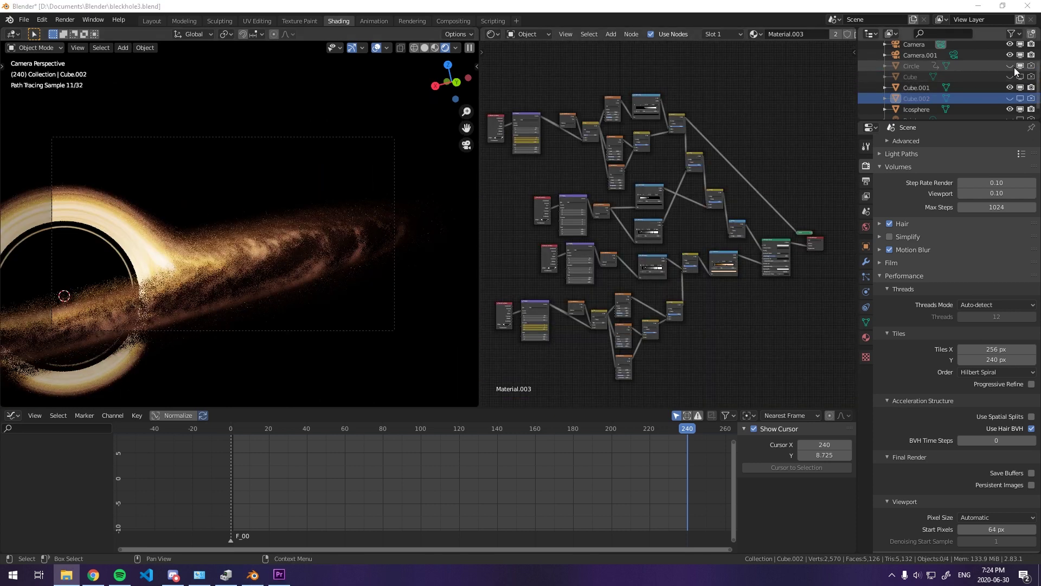
Unhide the Circle object in the viewport and select it, with the disk seen from above.
left_click(1012, 66)
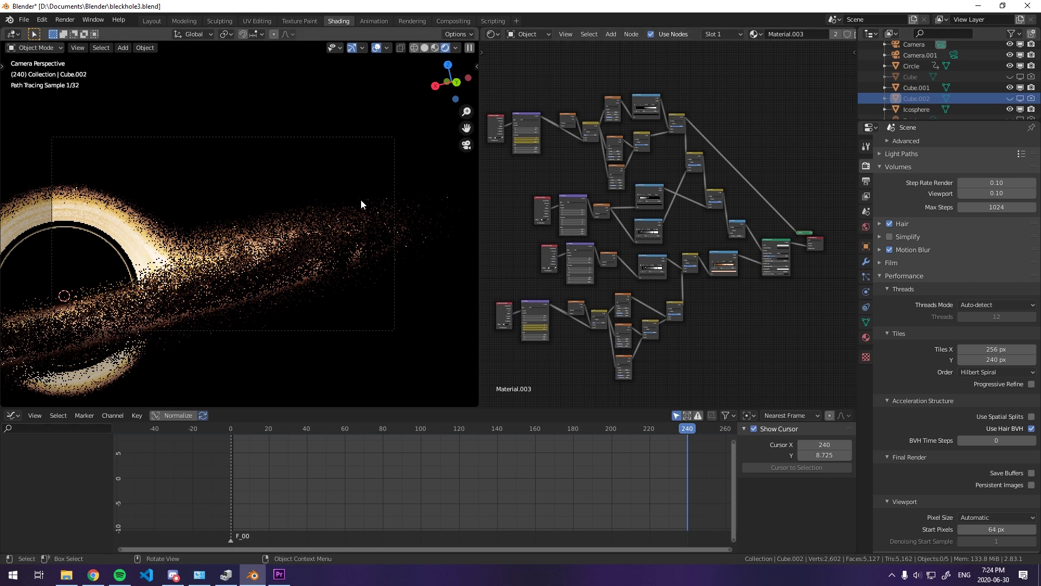
middle_click_drag(361, 200, 336, 255)
scroll(336, 255, "up", 2)
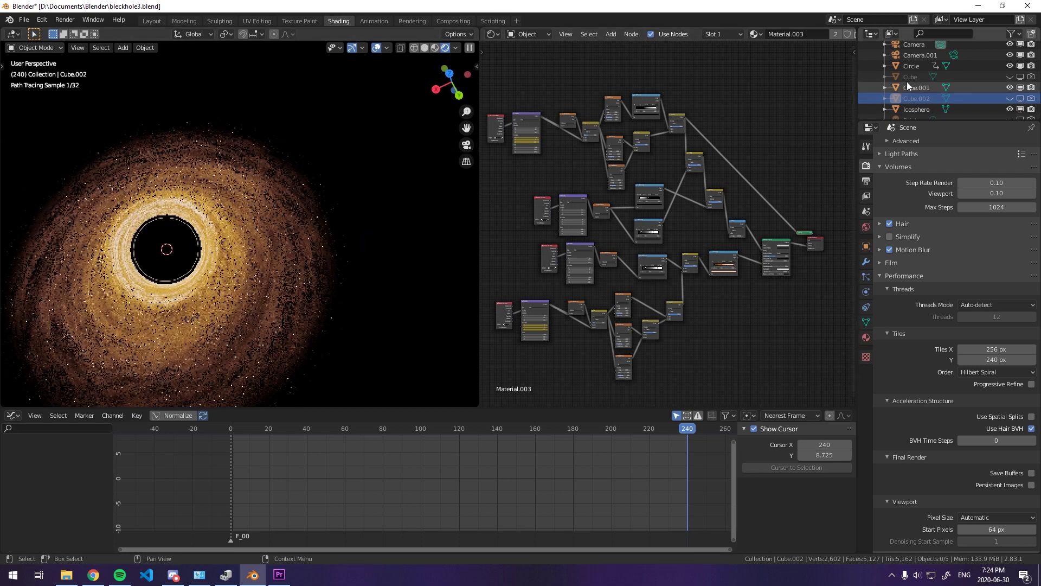
left_click(914, 66)
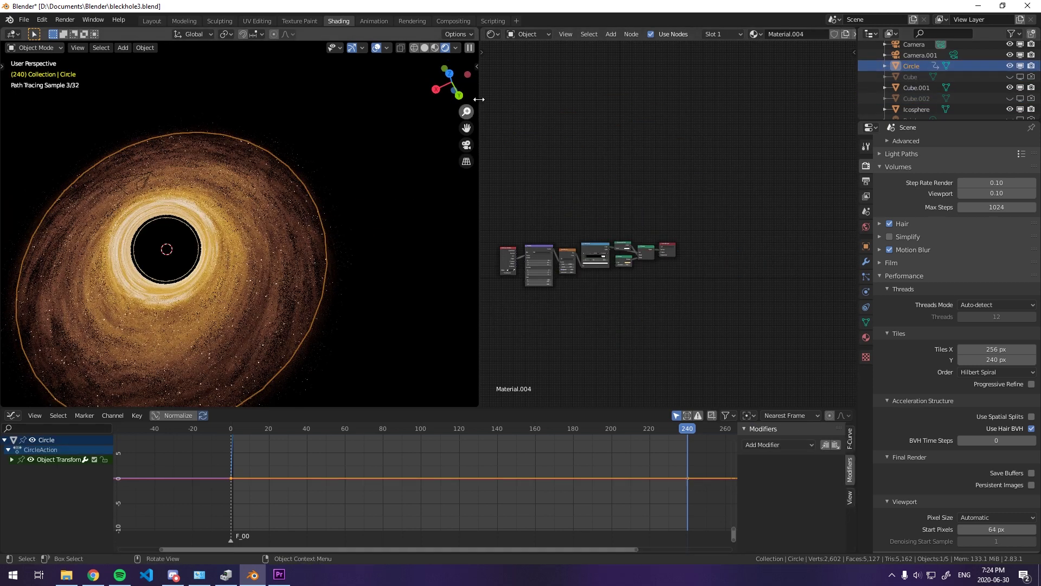
Add a new mesh circle at the world origin and look through its fill type options.
left_click(126, 48)
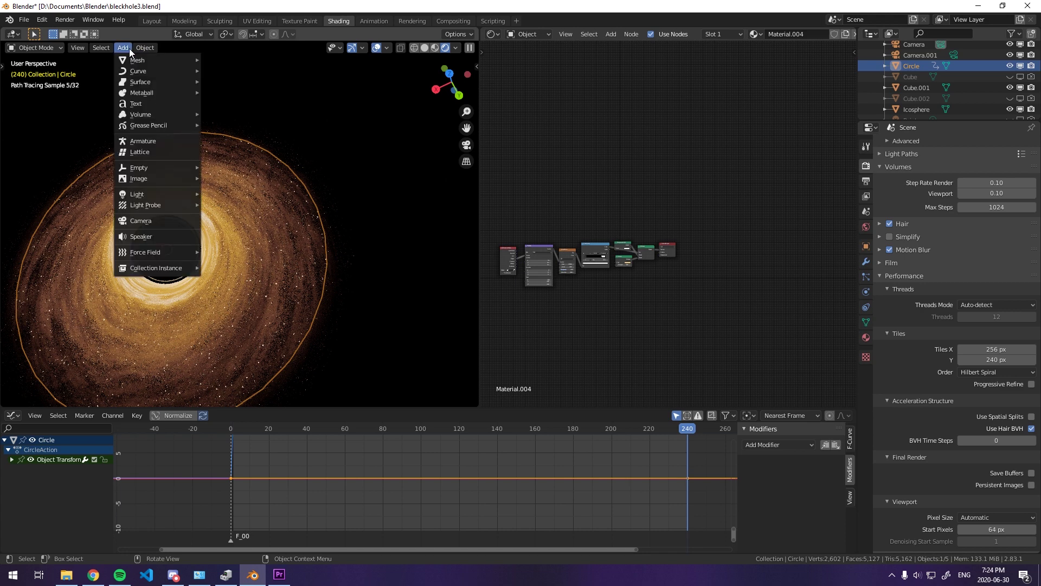
mouse_move(144, 61)
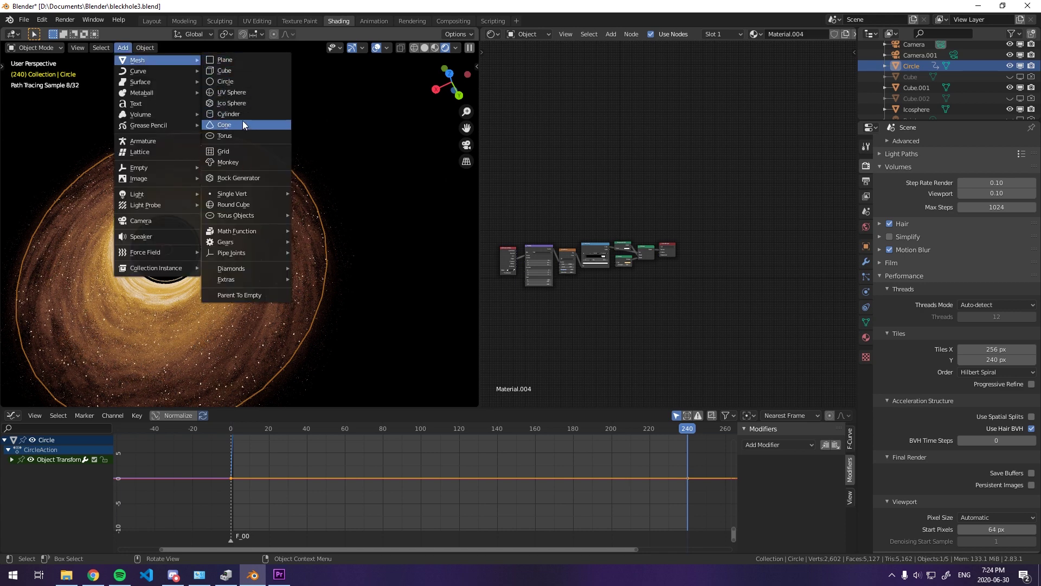
left_click(237, 83)
left_click(31, 397)
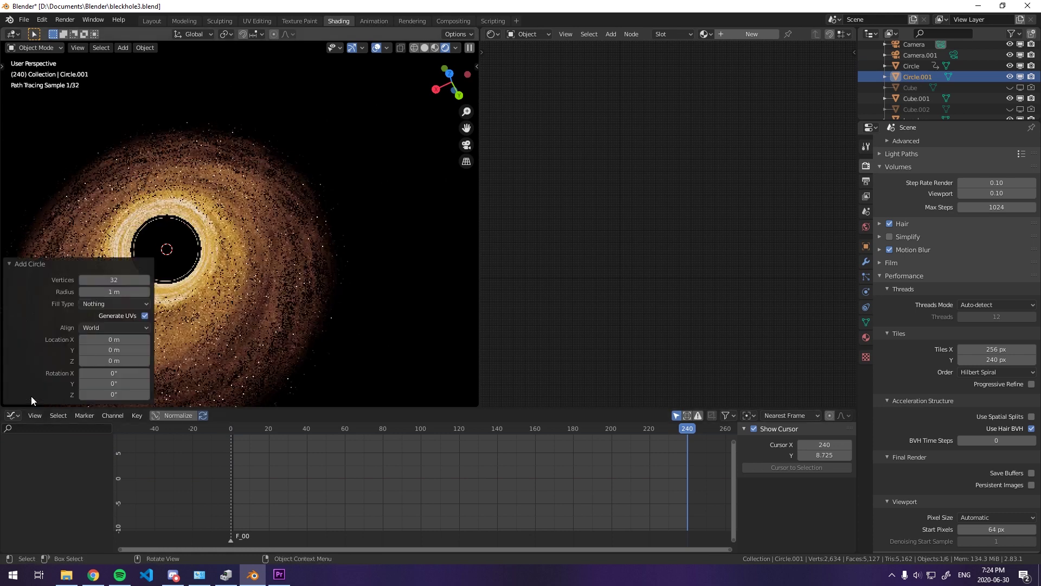
left_click(94, 304)
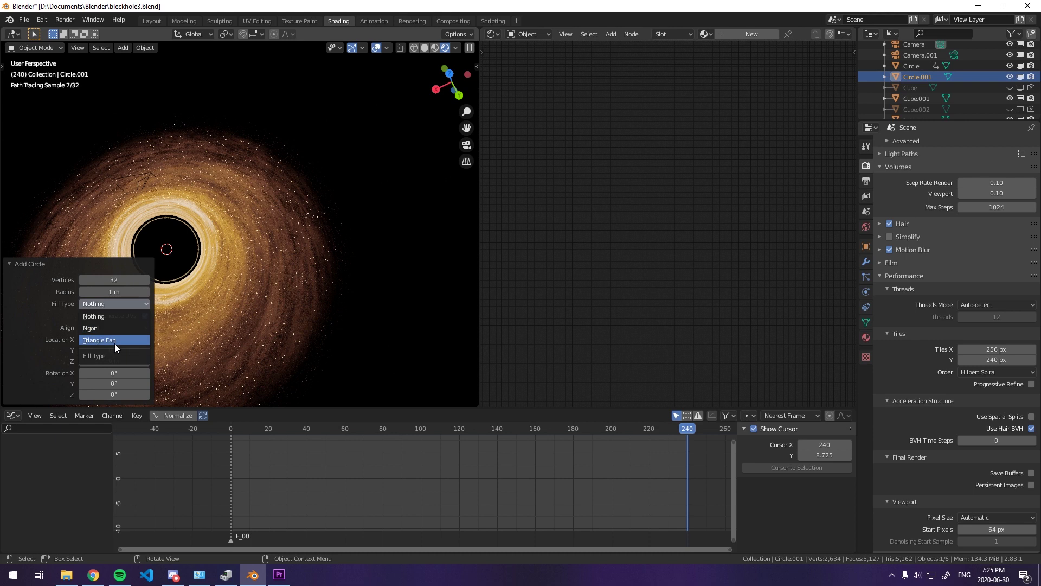
left_click(11, 264)
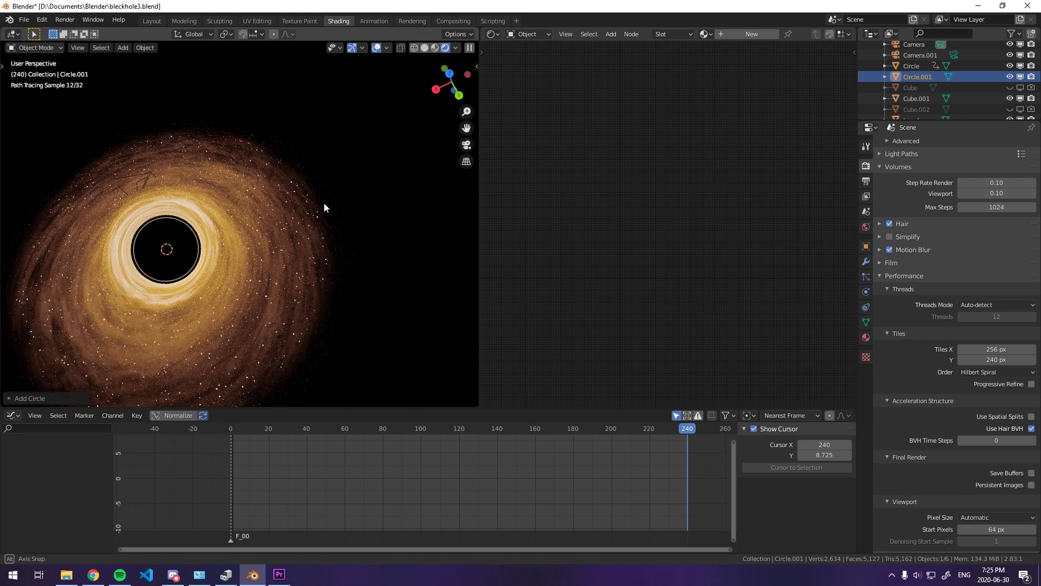
Delete the newly added Circle.001 from the scene.
middle_click_drag(324, 203, 347, 184)
left_click(918, 76)
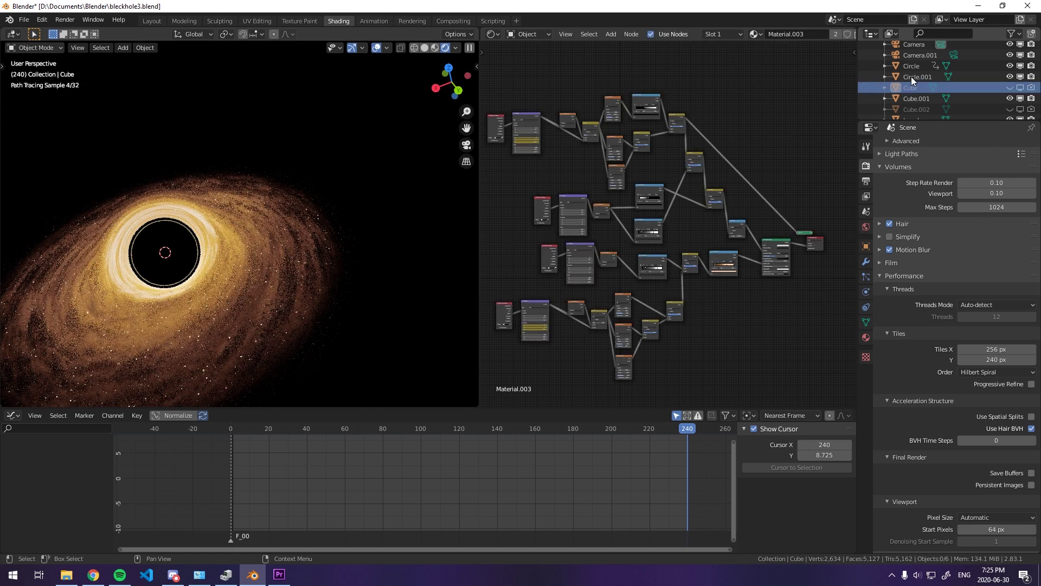
right_click(913, 75)
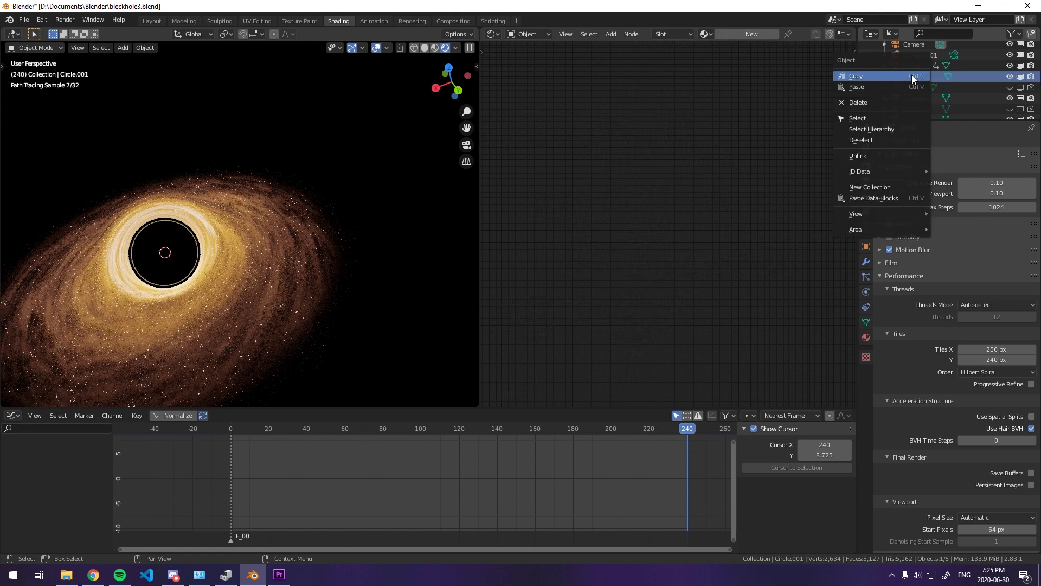
left_click(882, 104)
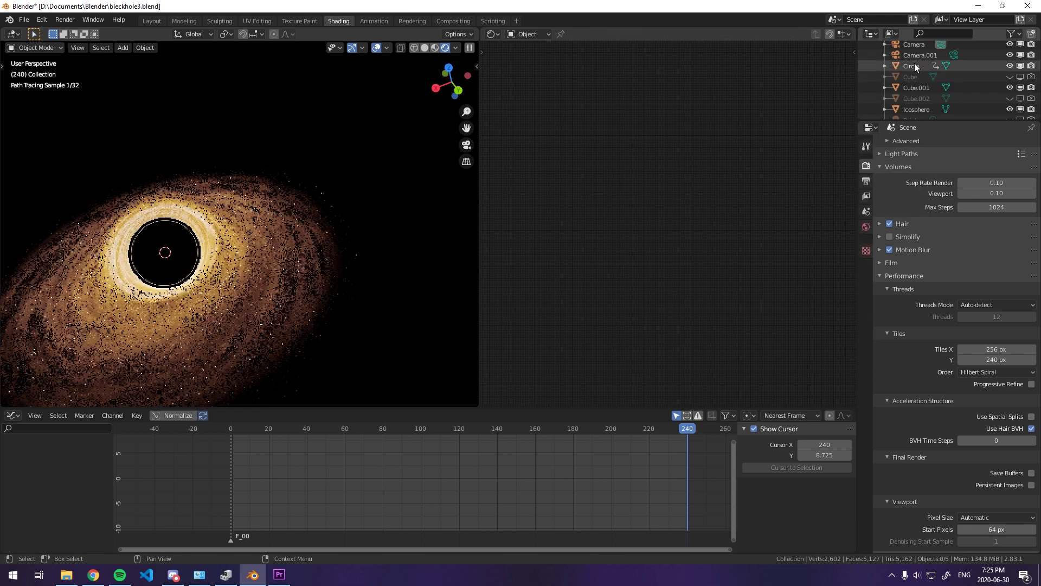
Select the original Circle and hide the Cube.001 volume so that only the speckled circle is shown around the black hole.
left_click(915, 65)
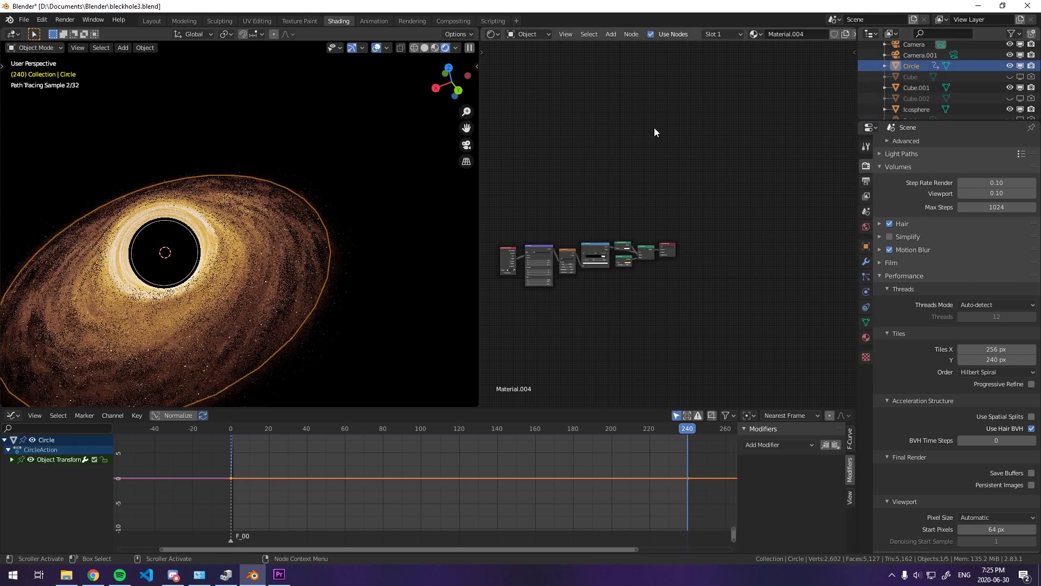
left_click(1010, 87)
middle_click_drag(237, 233, 348, 176)
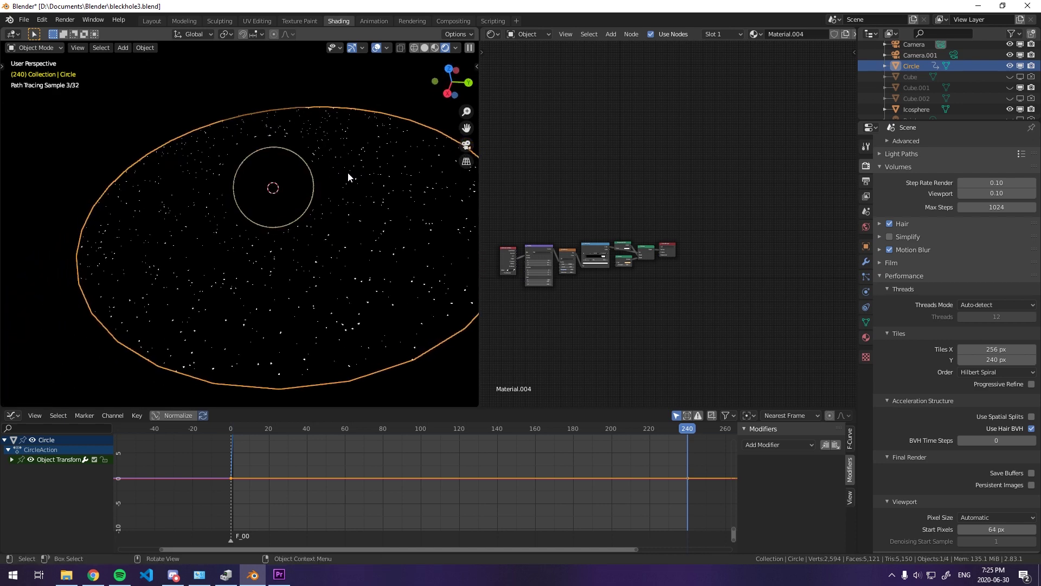
Examine the Circle's material nodes, from the Mix Shader with Transparent BSDF and Emission back to the ColorRamp and Noise Texture.
scroll(670, 287, "up", 5)
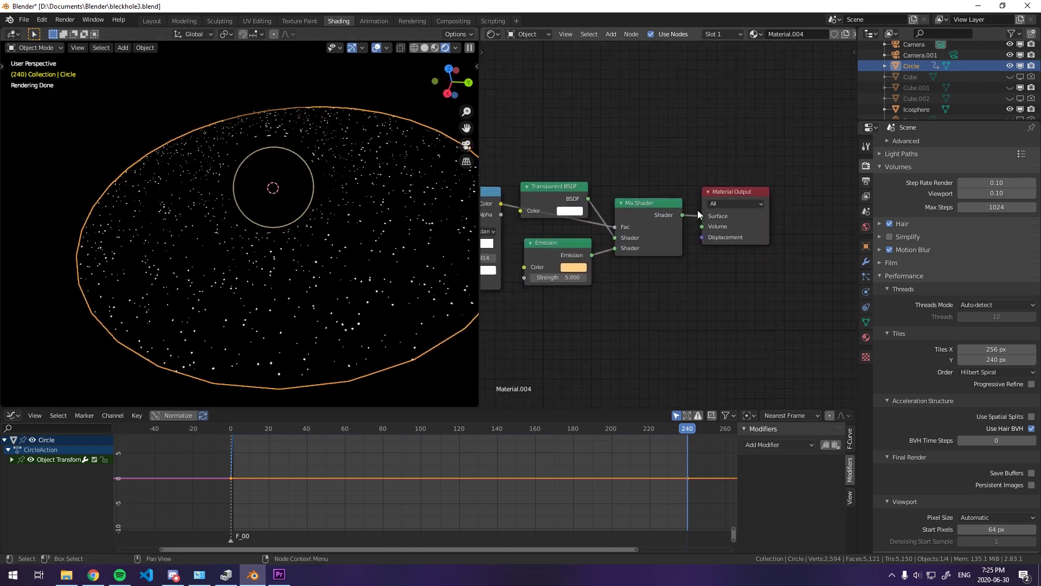
left_click(654, 204)
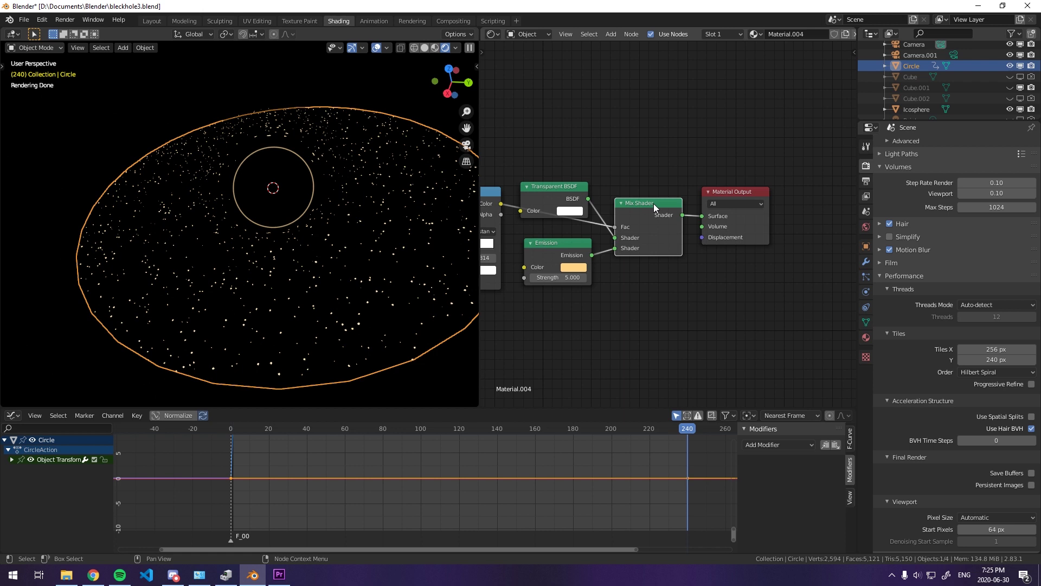
left_click(557, 187)
left_click(559, 243)
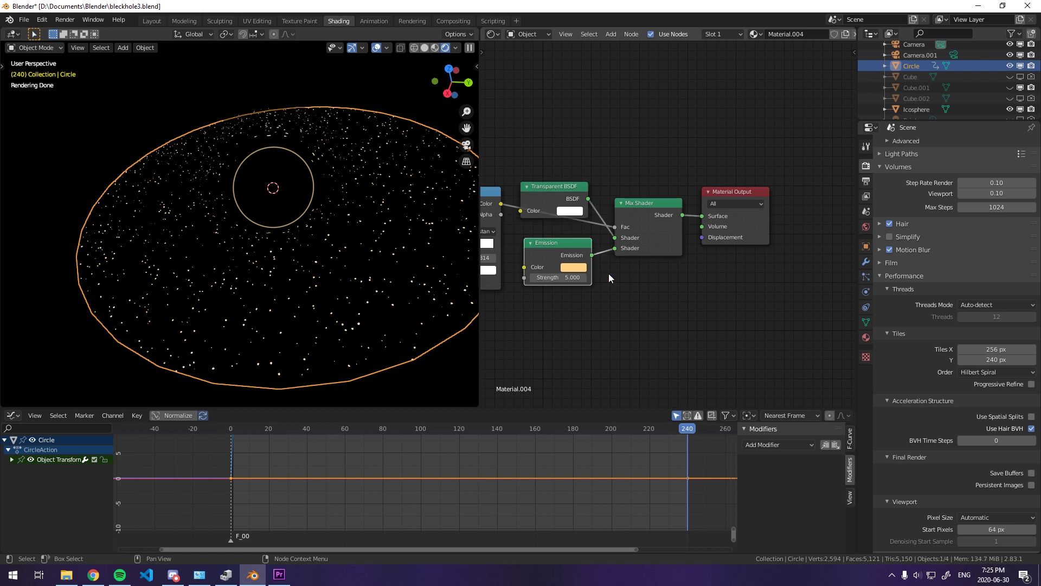
scroll(609, 278, "down", 2)
middle_click_drag(608, 278, 720, 292)
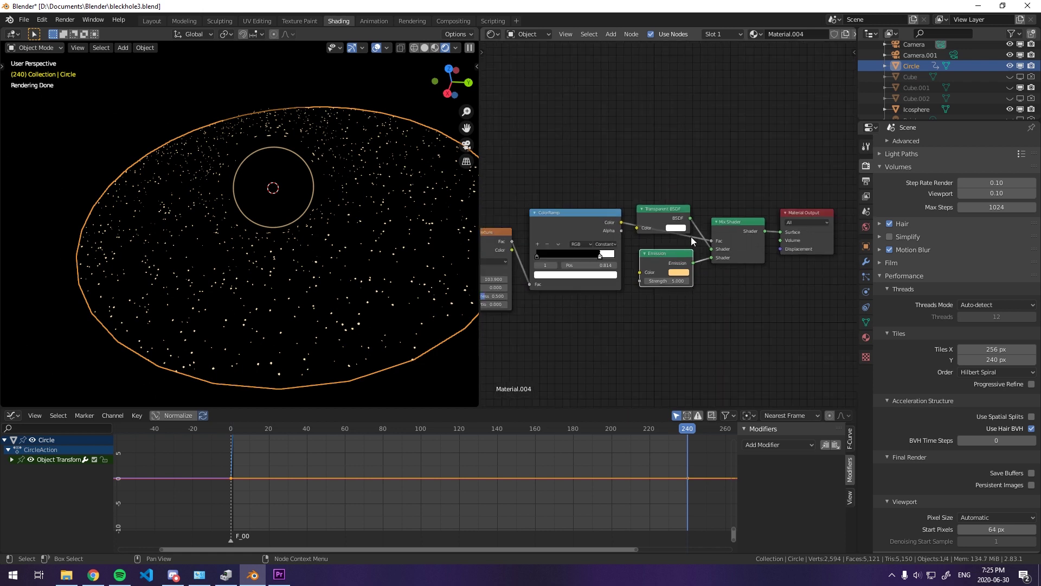
scroll(691, 237, "down", 1)
scroll(620, 197, "left", 3, "ctrl")
left_click(589, 222)
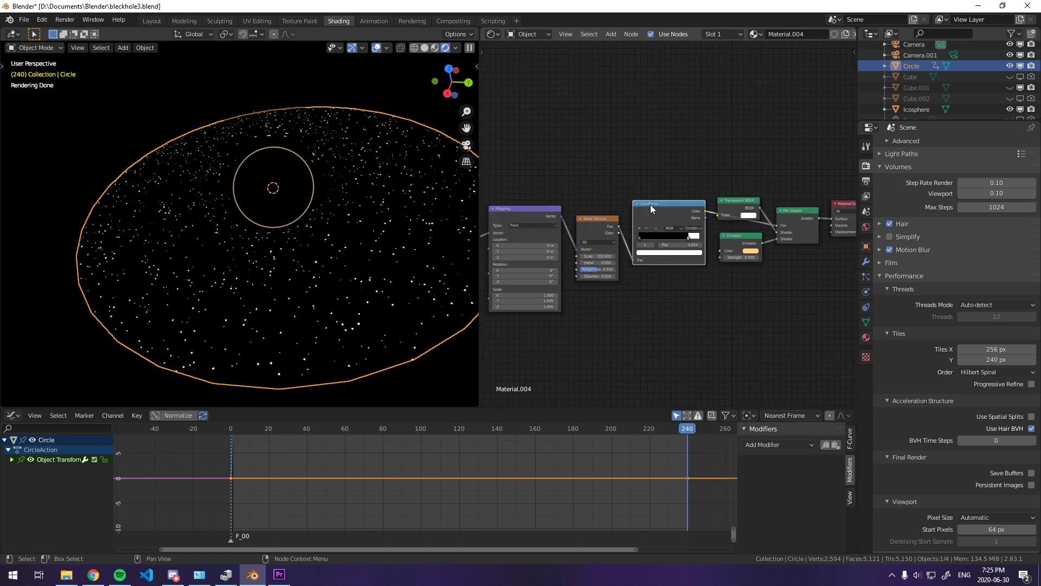
Set the Circle material's Noise Texture scale to 122.3 and the ColorRamp's white stop position to 0.832.
scroll(671, 224, "up", 2)
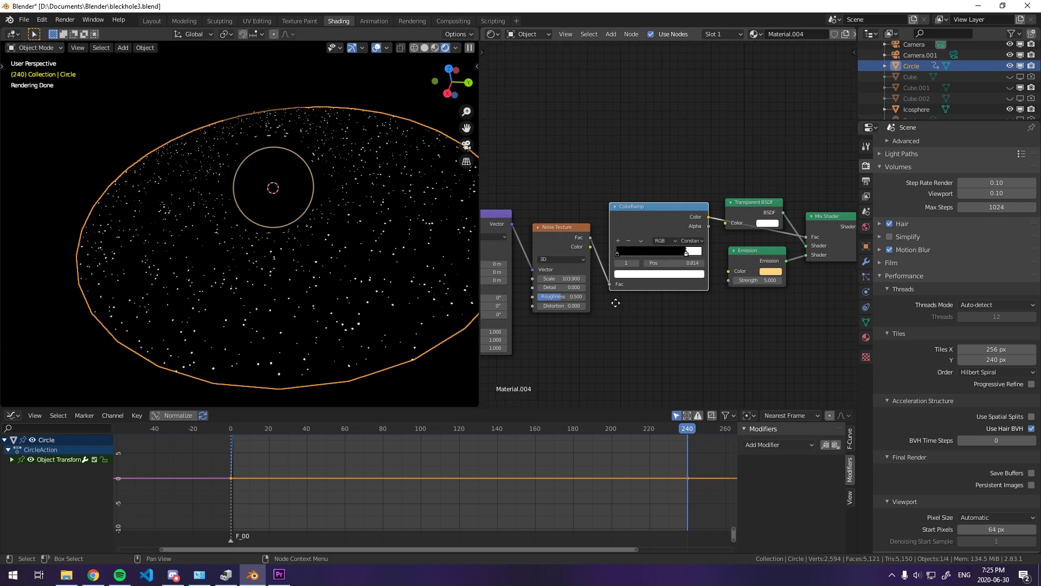
scroll(564, 301, "up", 2)
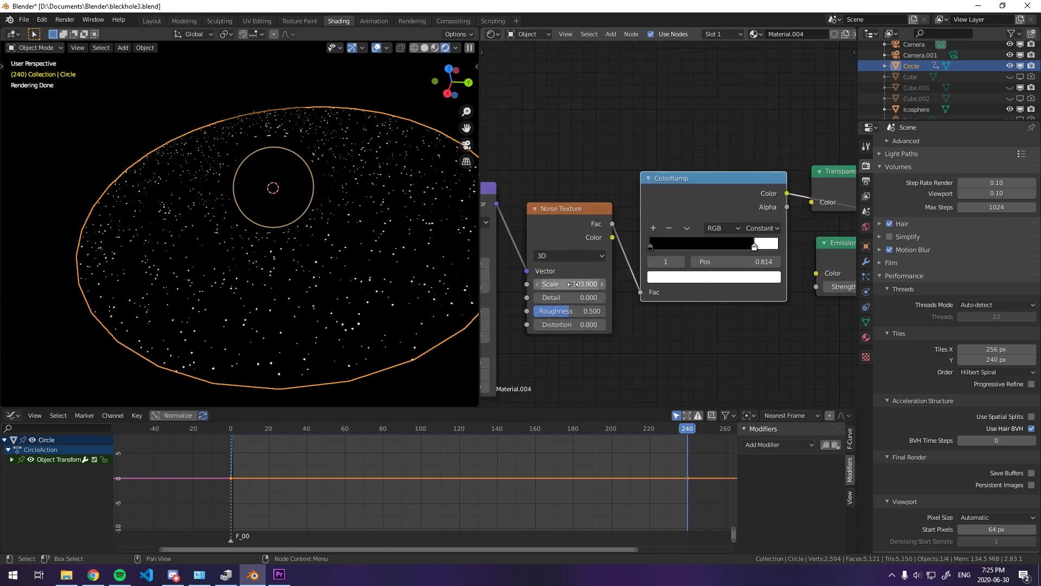
mouse_move(573, 283)
left_mouse_down()
mouse_move(534, 283)
mouse_move(673, 283)
left_mouse_up()
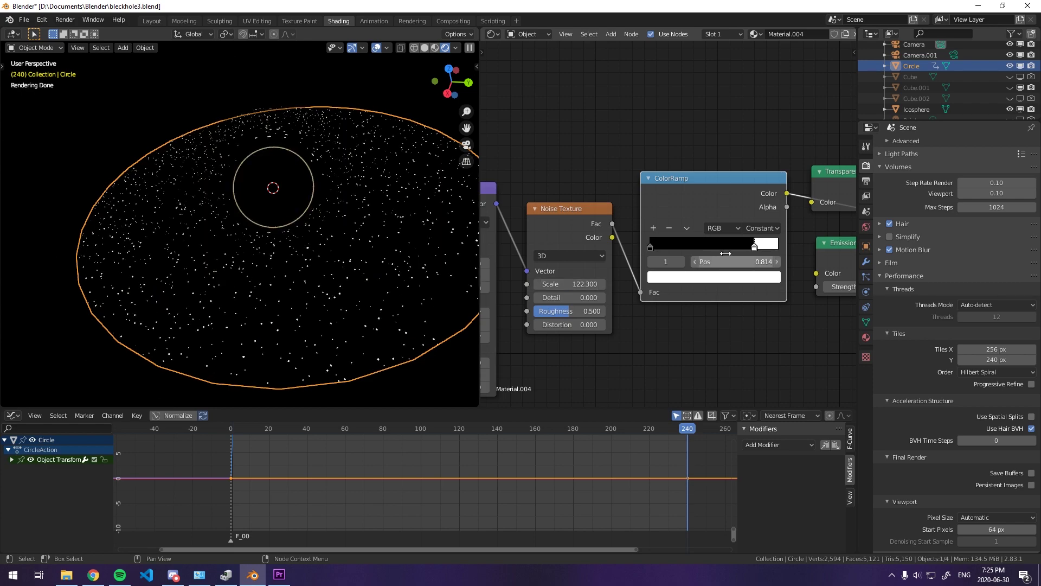
mouse_move(755, 247)
left_mouse_down()
mouse_move(724, 250)
mouse_move(760, 249)
left_mouse_up()
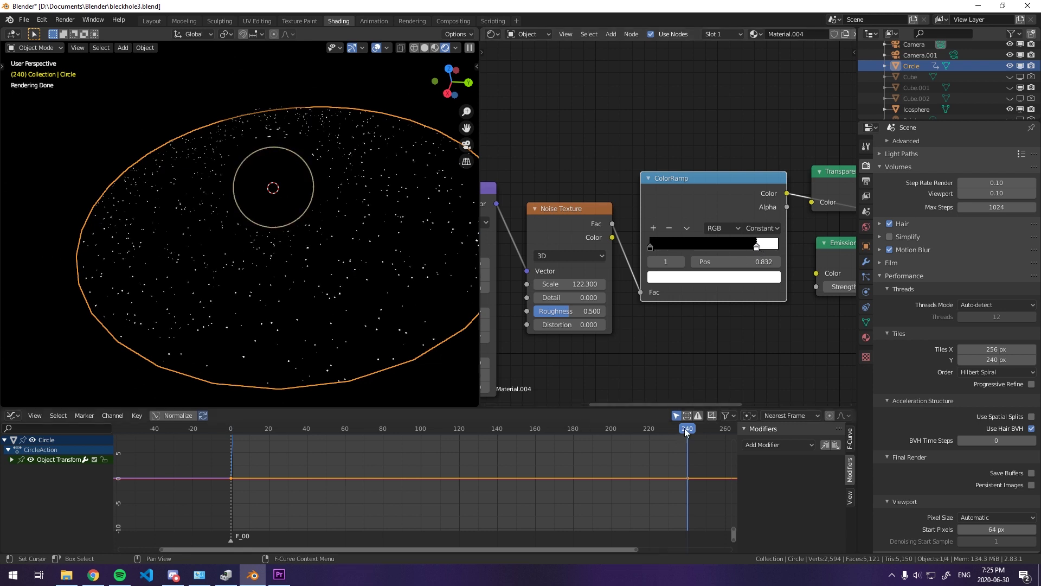
Move the current frame to 1.
left_click_drag(684, 428, 232, 428)
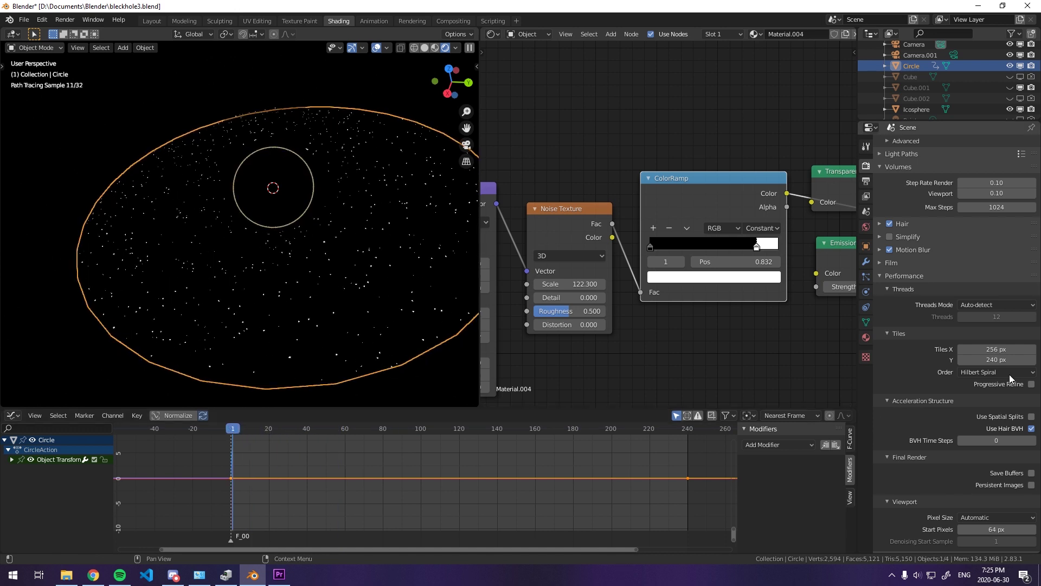